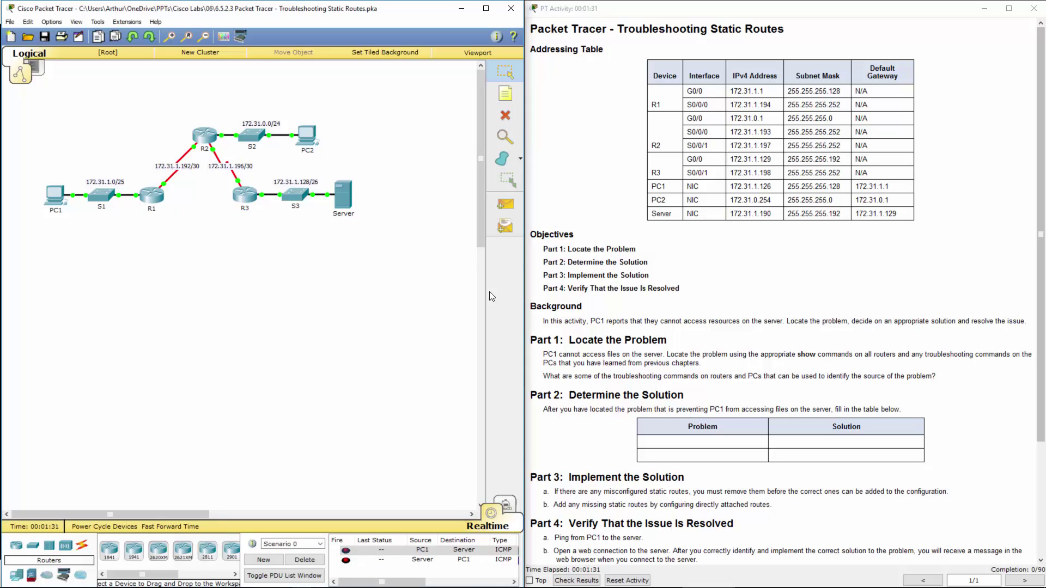
Run tracert 172.31.1.190 from PC1's Command Prompt to trace its route to the Server.
{"action": "double_click", "coordinate": [549, 355]}
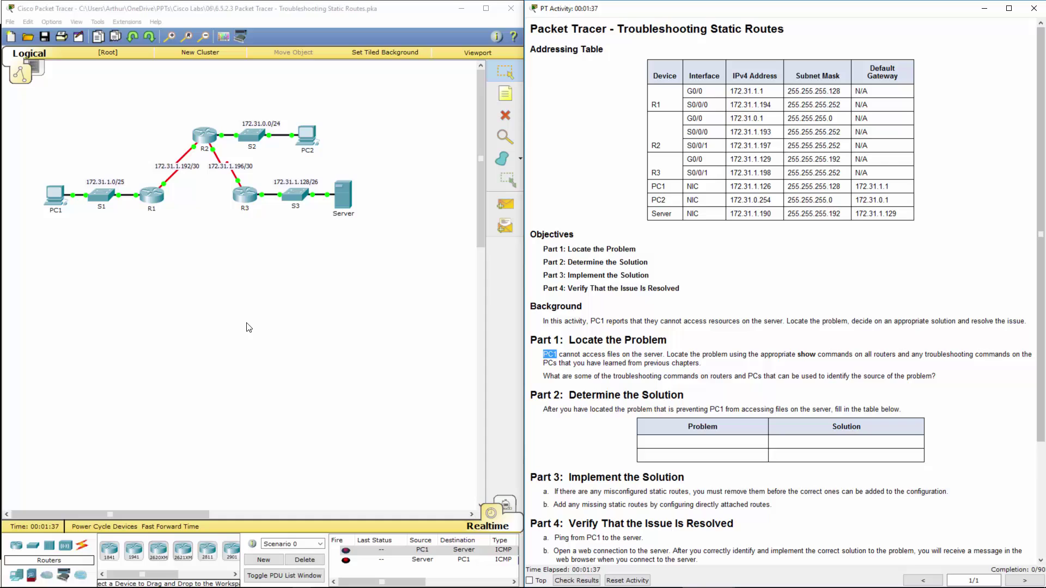
{"action": "left_click", "coordinate": [92, 260]}
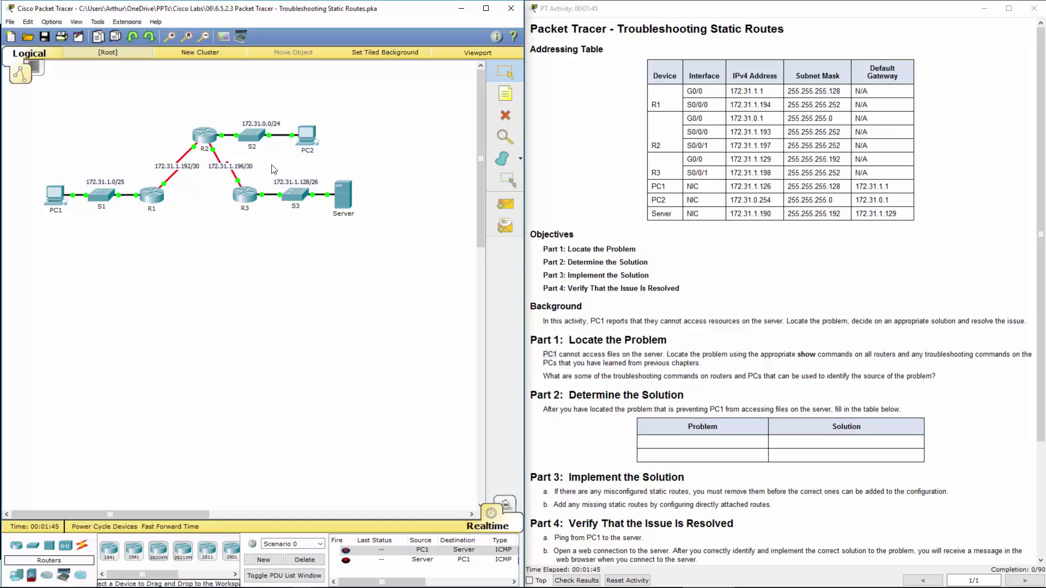
{"action": "left_click", "coordinate": [64, 205]}
{"action": "left_click", "coordinate": [447, 171]}
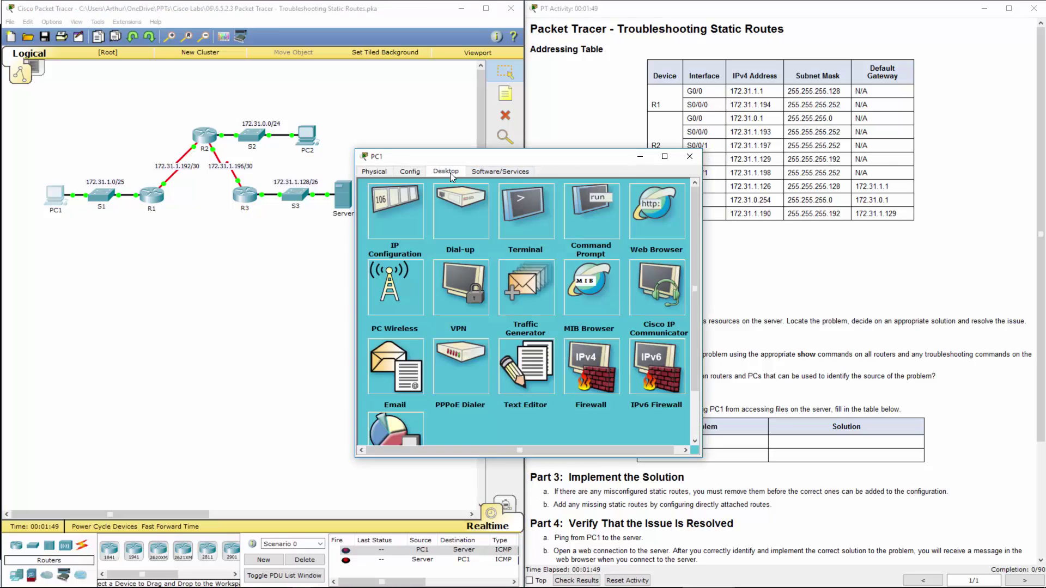
{"action": "left_click", "coordinate": [582, 204]}
{"action": "left_click_drag", "start_coordinate": [545, 157], "coordinate": [394, 239]}
{"action": "type", "text": "tra"}
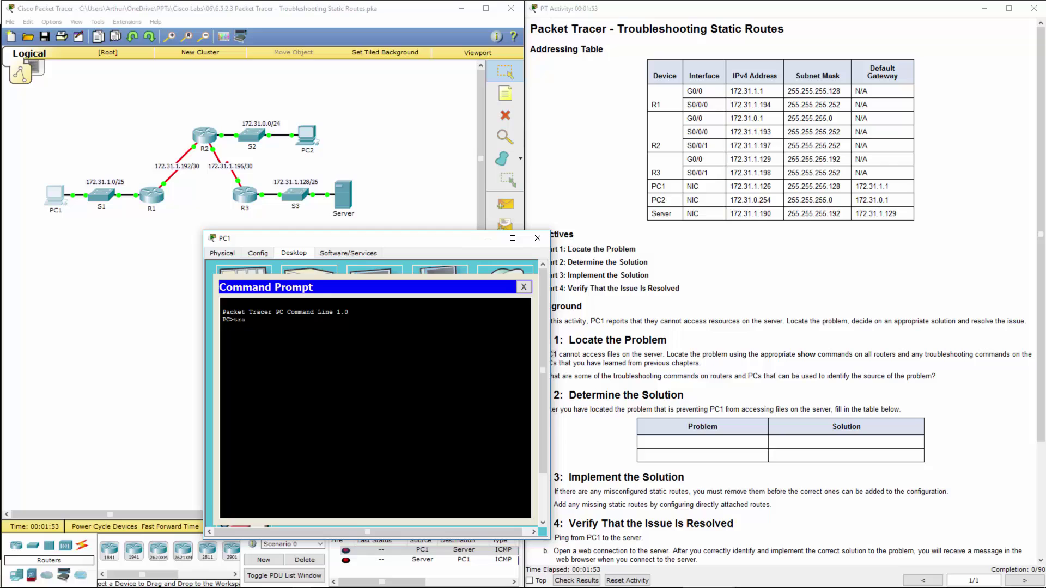
{"action": "type", "text": "cert 172.31.1.190"}
{"action": "key", "text": "Return"}
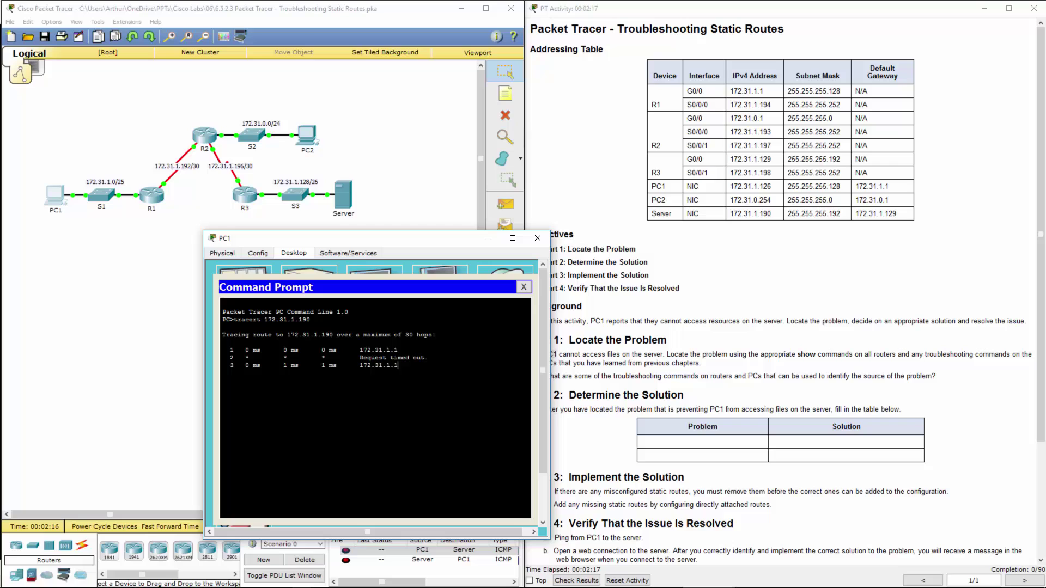
On R2's CLI, enter privileged mode with en and run show ip route to list its static routes.
{"action": "left_click", "coordinate": [537, 238]}
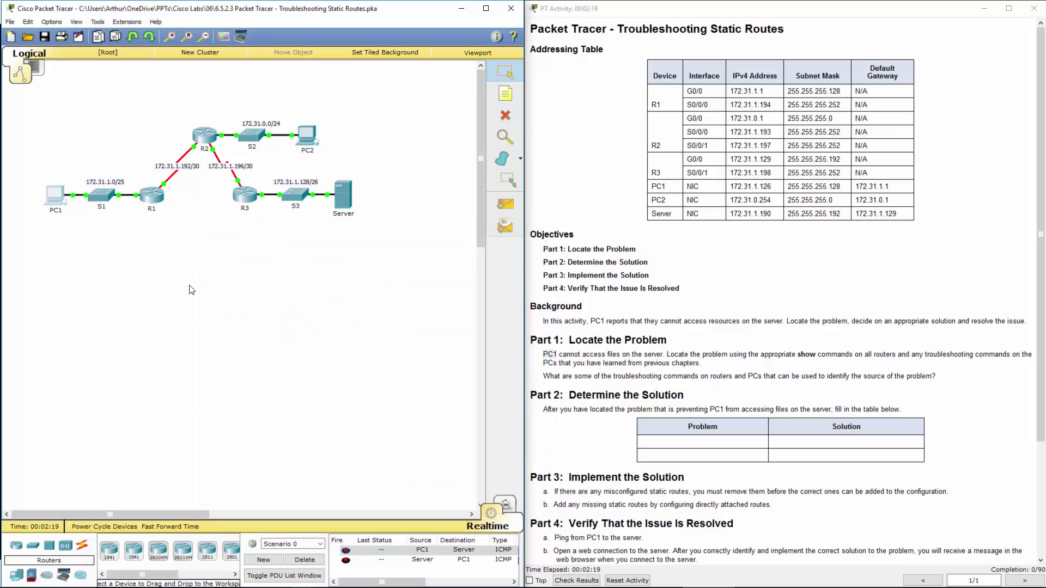
{"action": "left_click", "coordinate": [204, 135]}
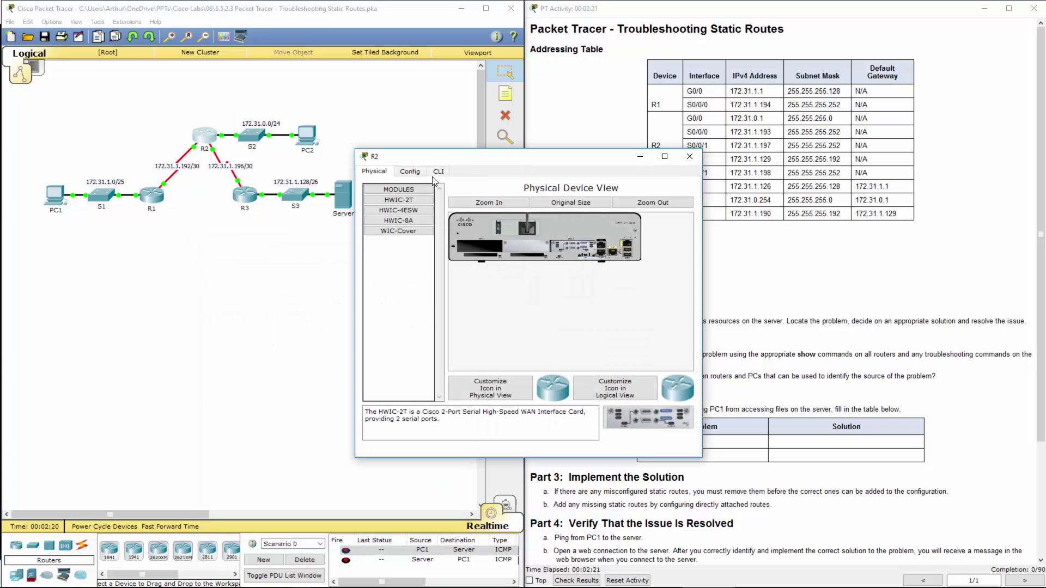
{"action": "left_click", "coordinate": [437, 172]}
{"action": "key", "text": "Return"}
{"action": "key", "text": "Return"}
{"action": "key", "text": "Return"}
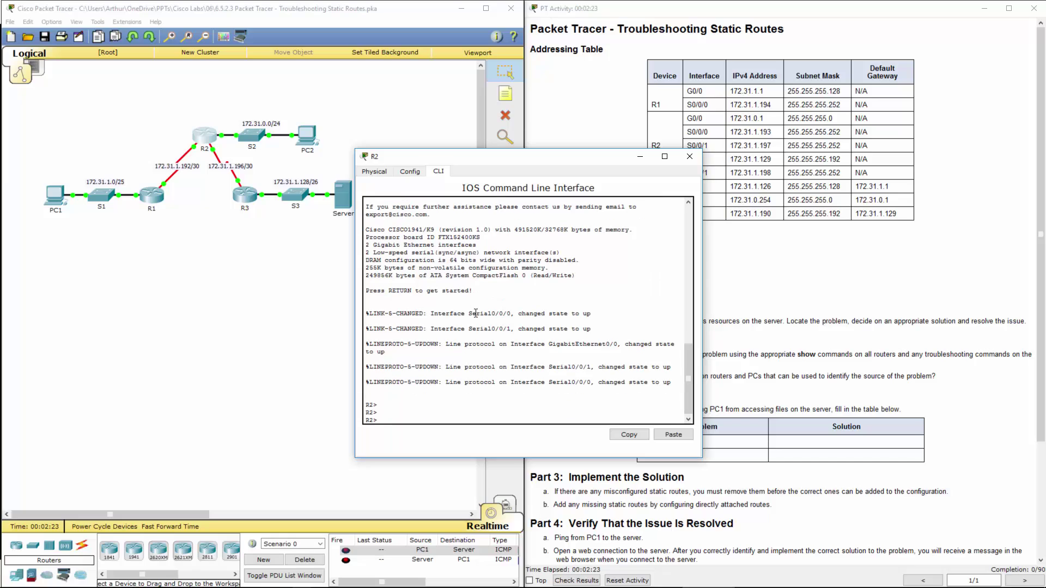
{"action": "type", "text": "en"}
{"action": "key", "text": "Return"}
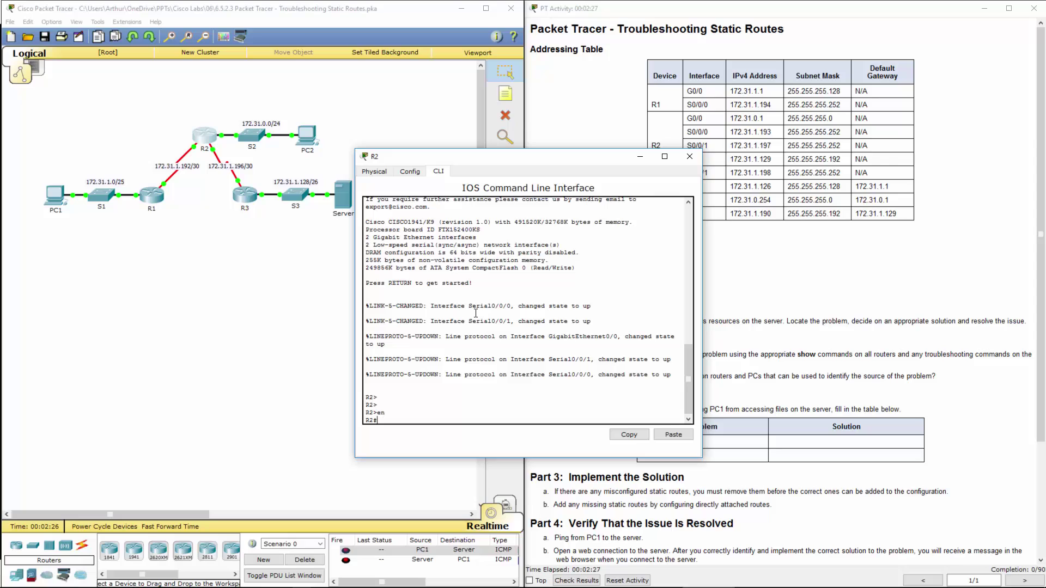
{"action": "type", "text": "show ip route"}
{"action": "key", "text": "Return"}
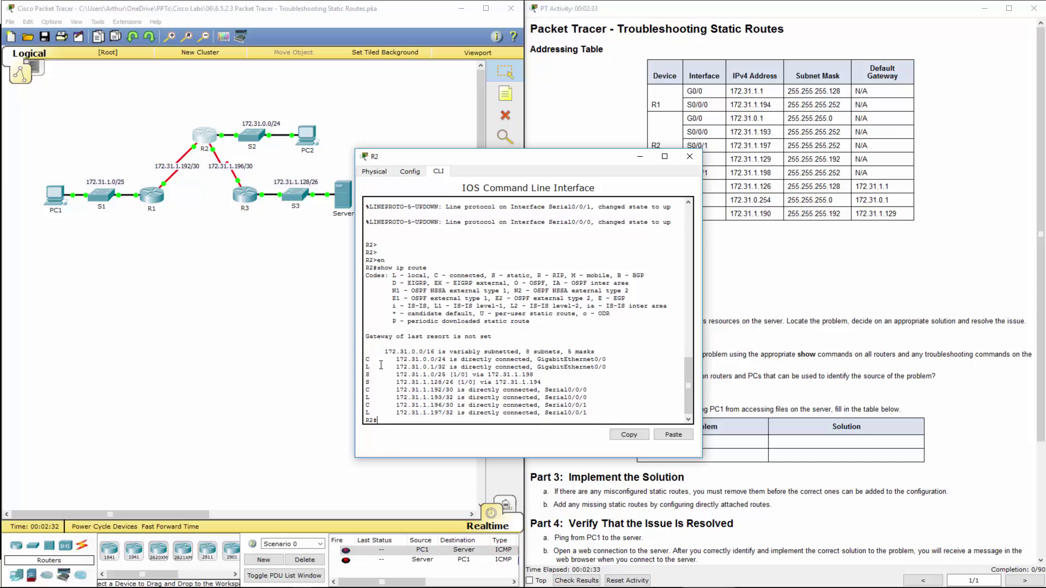
{"action": "left_click_drag", "start_coordinate": [365, 367], "coordinate": [607, 364]}
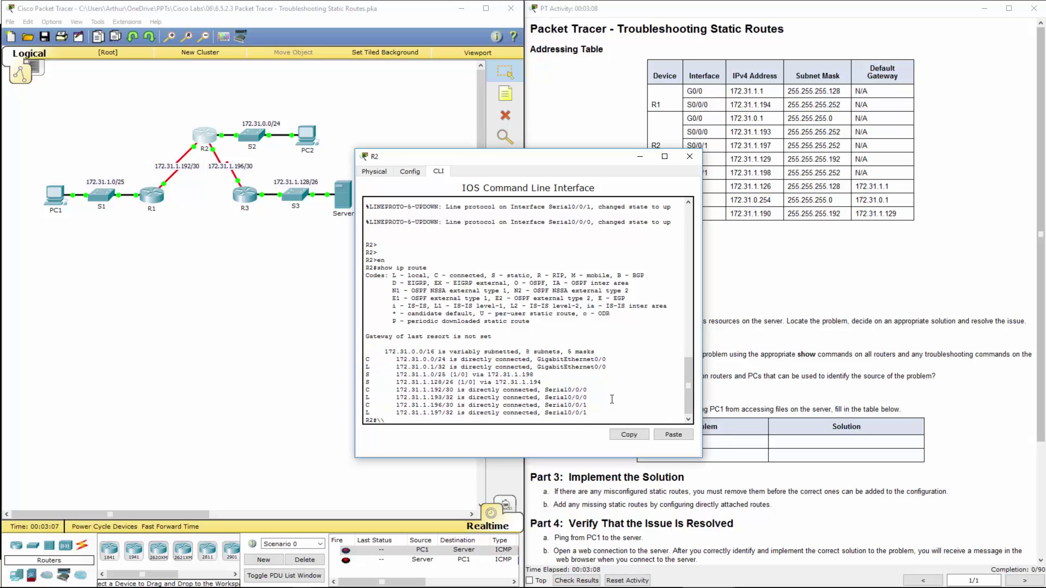
Display R2's running configuration with show run, paging to the next screen.
{"action": "key", "text": "Return"}
{"action": "key", "text": "Return"}
{"action": "key", "text": "Return"}
{"action": "key", "text": "Return"}
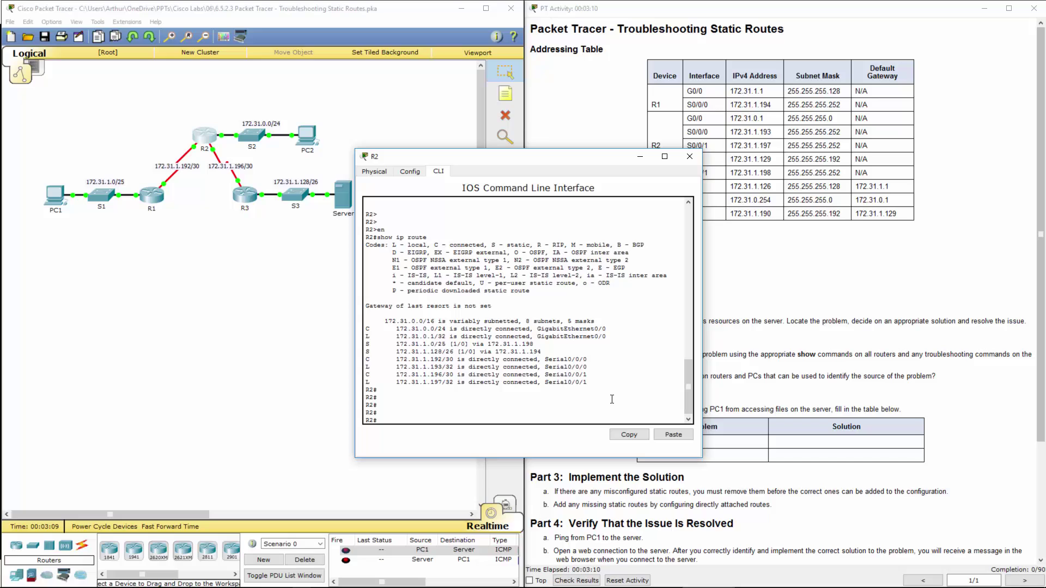
{"action": "type", "text": "sh"}
{"action": "type", "text": "s"}
{"action": "type", "text": "show"}
{"action": "type", "text": " run"}
{"action": "key", "text": "Return"}
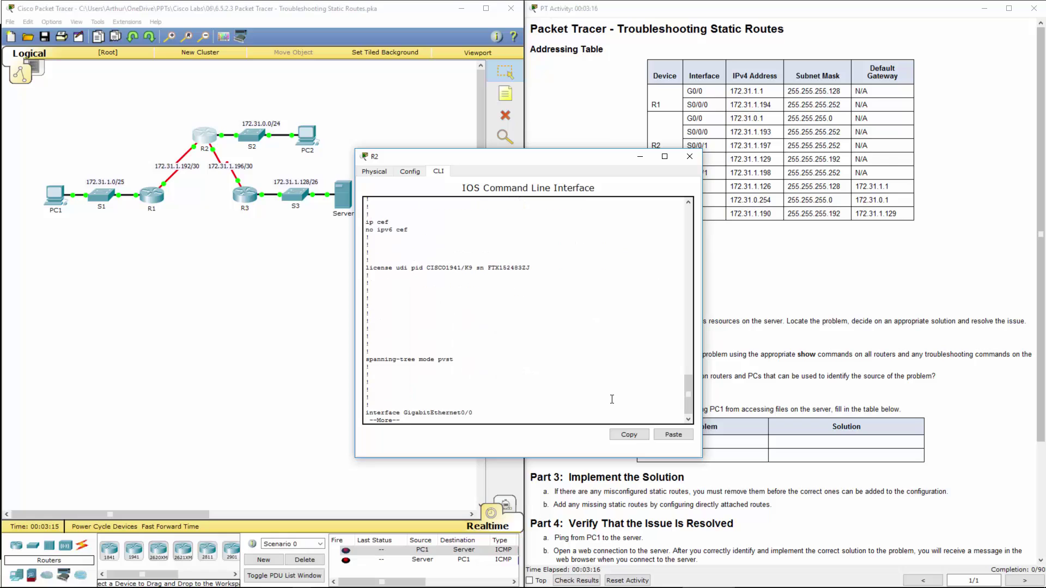
{"action": "key", "text": "space"}
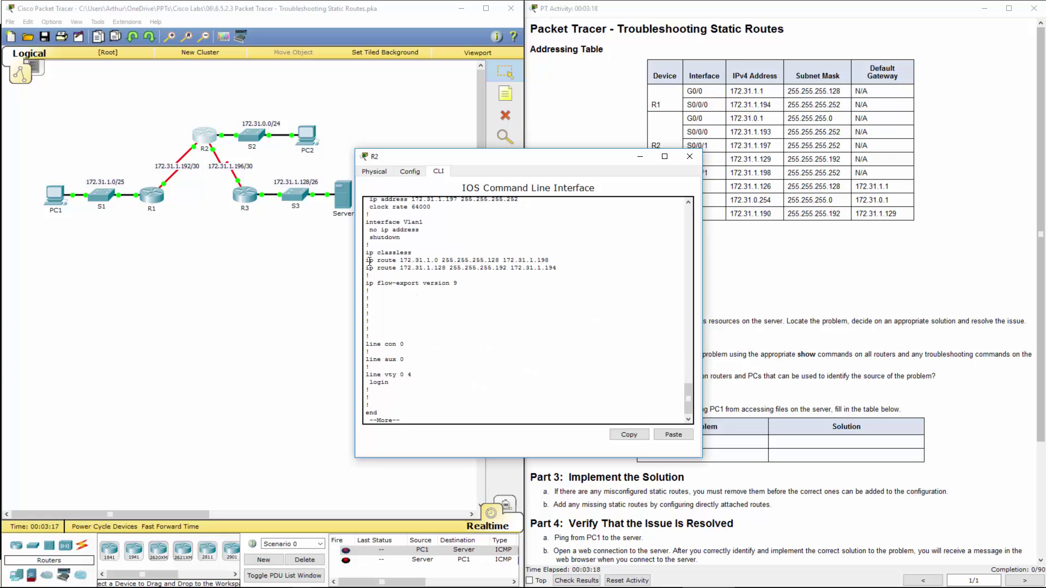
Highlight R2's two ip route lines and the first route's next hop 172.31.1.198.
{"action": "left_click_drag", "start_coordinate": [369, 261], "coordinate": [586, 268]}
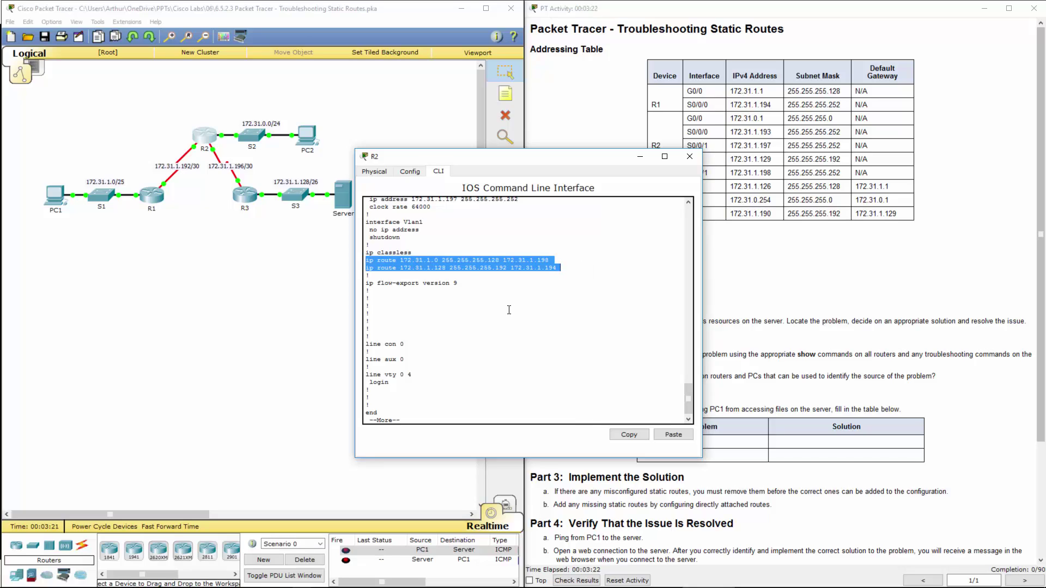
{"action": "left_click", "coordinate": [470, 274]}
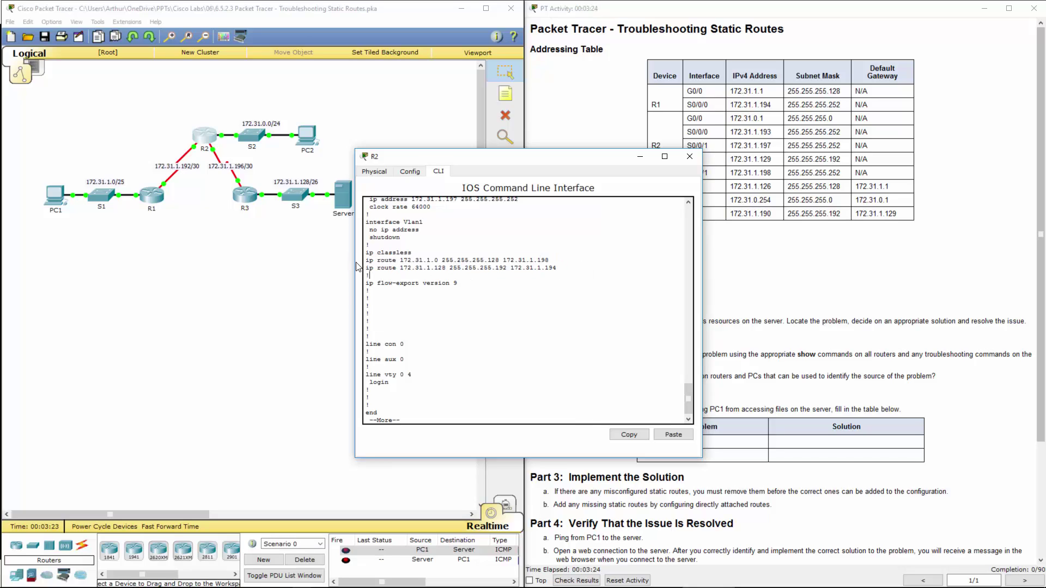
{"action": "left_click_drag", "start_coordinate": [369, 261], "coordinate": [557, 262]}
{"action": "double_click", "coordinate": [370, 260]}
{"action": "left_click", "coordinate": [557, 262]}
{"action": "left_click_drag", "start_coordinate": [563, 268], "coordinate": [502, 261]}
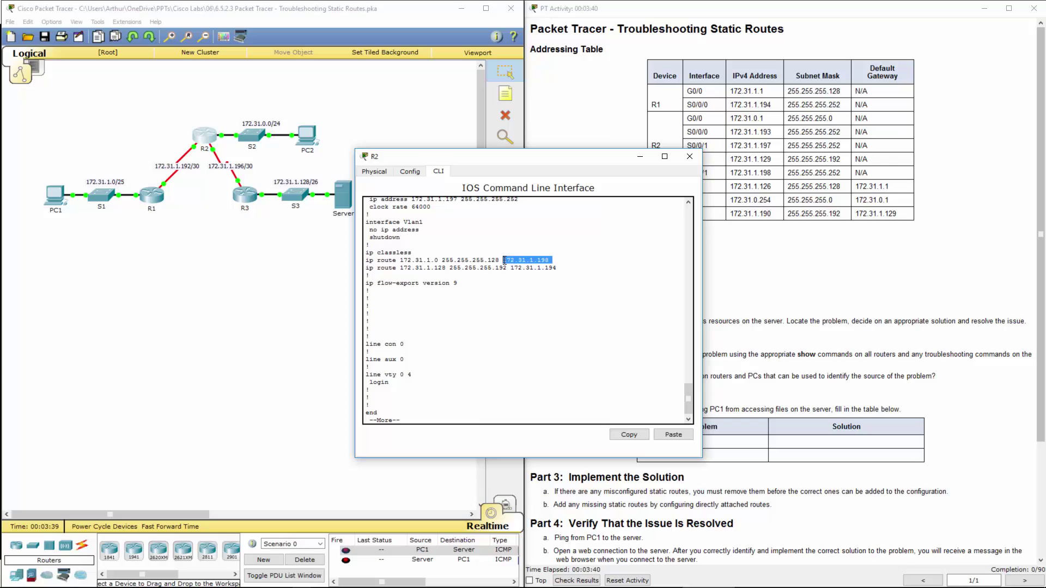
{"action": "left_click_drag", "start_coordinate": [554, 165], "coordinate": [413, 164]}
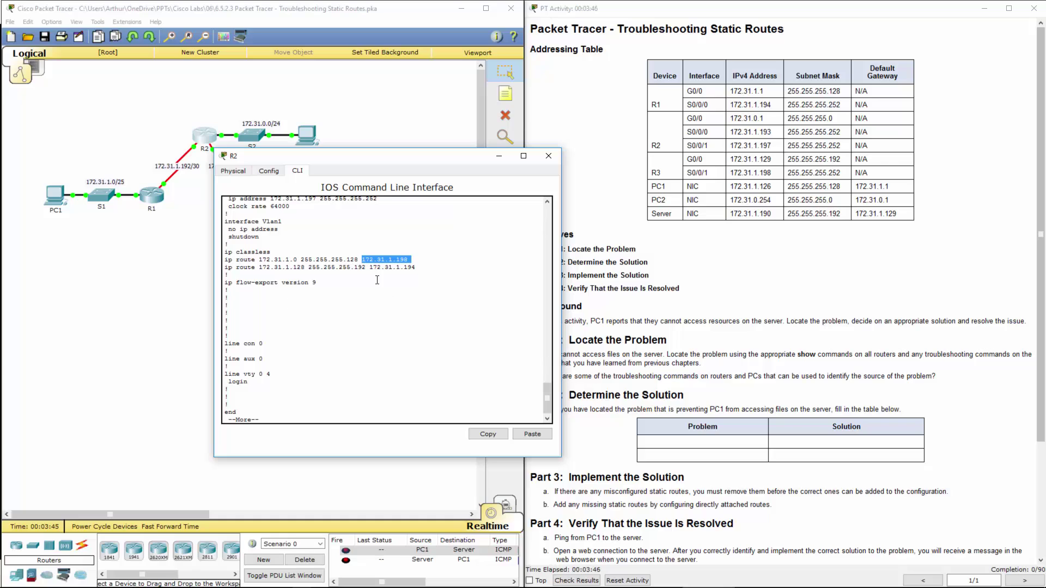
End the configuration listing and enter global configuration mode on R2 with conf t.
{"action": "left_click", "coordinate": [286, 418]}
{"action": "key", "text": "space"}
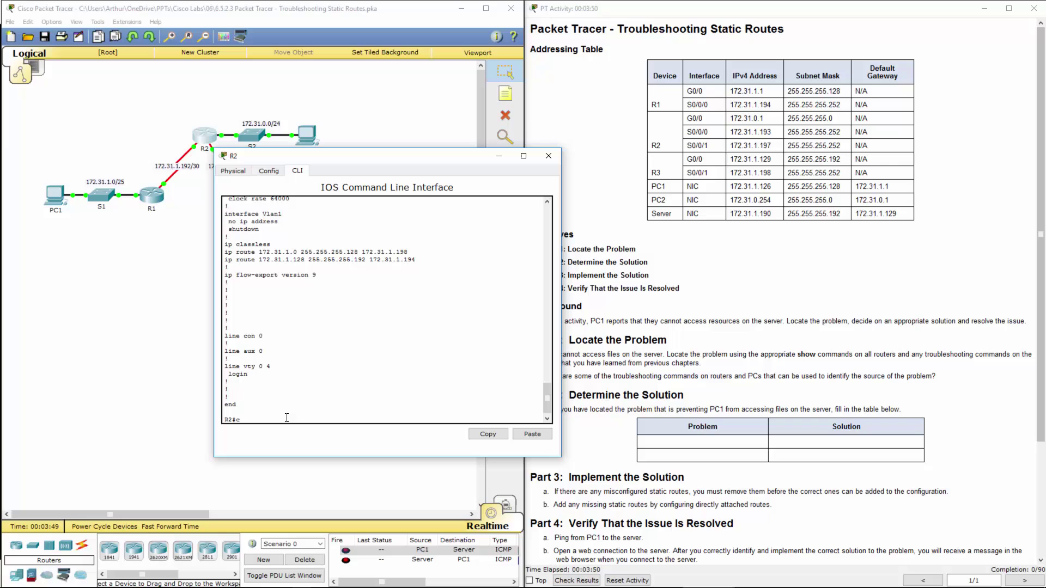
{"action": "type", "text": "conf t"}
{"action": "key", "text": "Return"}
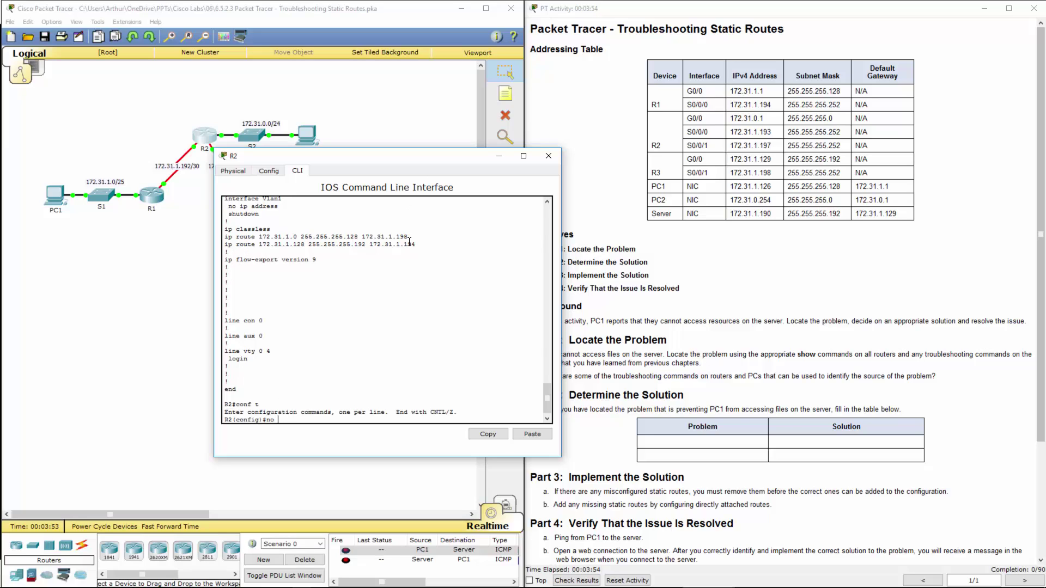
Remove R2's static route 172.31.1.0 255.255.255.128 172.31.1.198 with a no ip route command.
{"action": "left_click_drag", "start_coordinate": [413, 236], "coordinate": [224, 237]}
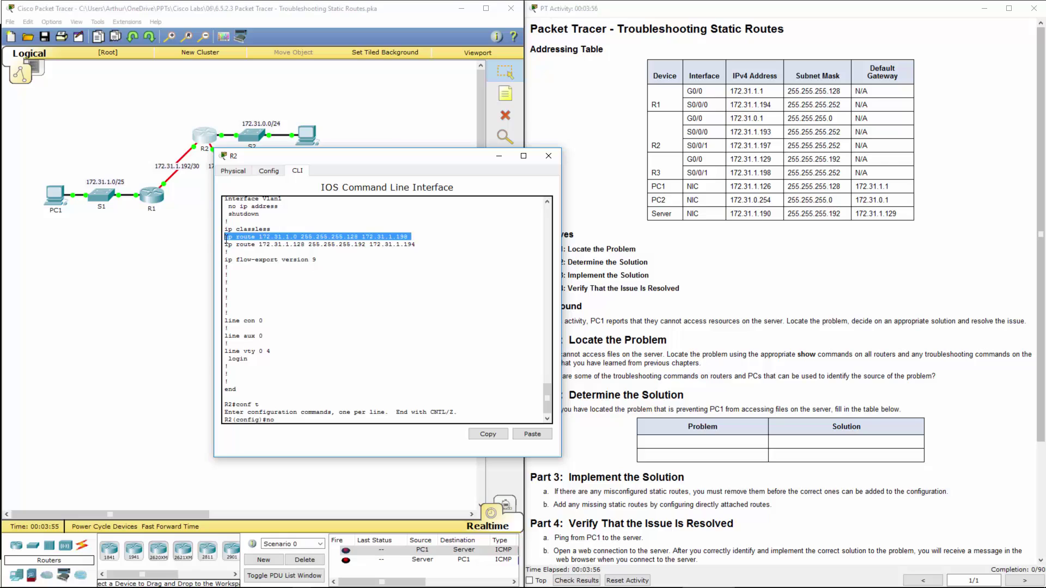
{"action": "right_click", "coordinate": [226, 240]}
{"action": "left_click", "coordinate": [248, 247]}
{"action": "left_click", "coordinate": [291, 422]}
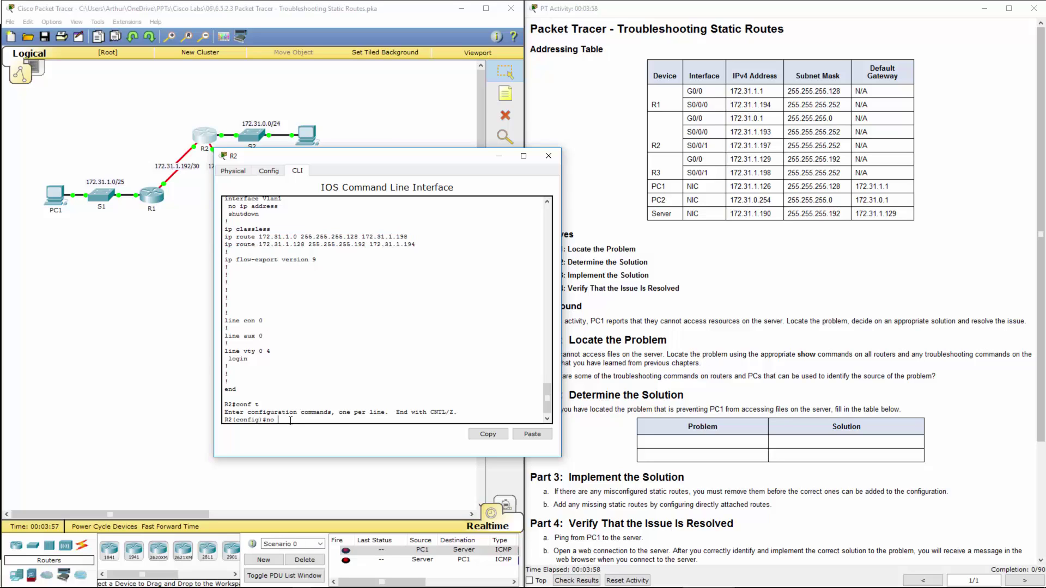
{"action": "type", "text": "no"}
{"action": "right_click", "coordinate": [291, 421]}
{"action": "left_click", "coordinate": [309, 437]}
{"action": "key", "text": "Return"}
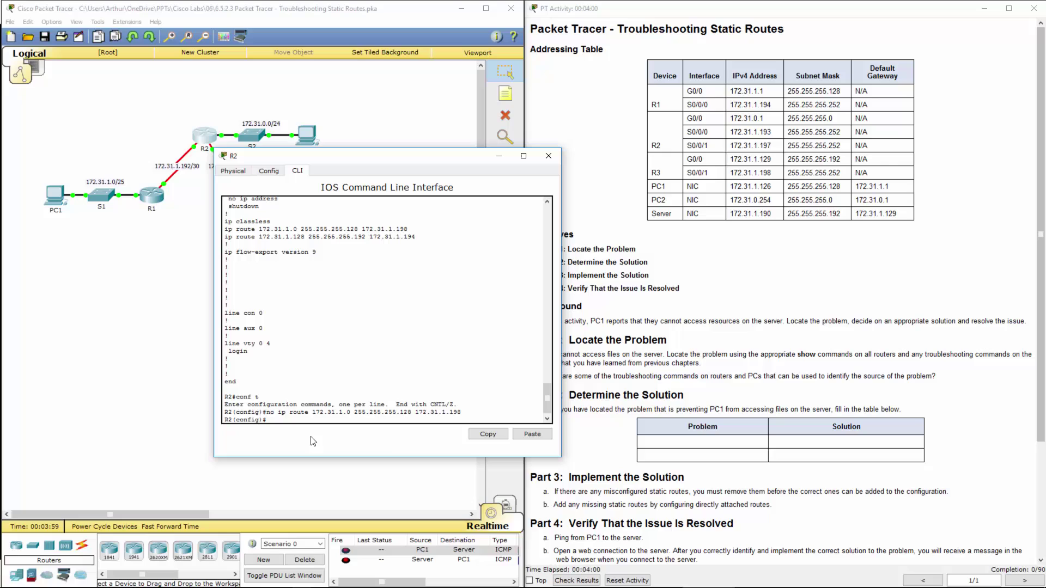
Remove R2's static route 172.31.1.128 255.255.255.192 172.31.1.194 with a no ip route command.
{"action": "type", "text": "no"}
{"action": "left_click_drag", "start_coordinate": [423, 237], "coordinate": [225, 237]}
{"action": "right_click", "coordinate": [235, 239]}
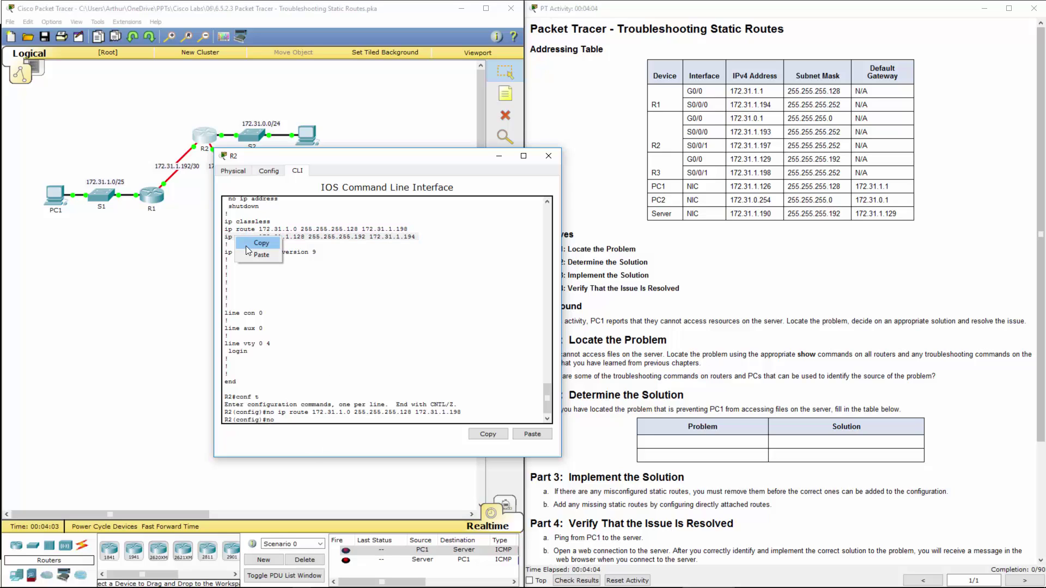
{"action": "left_click", "coordinate": [259, 244]}
{"action": "left_click", "coordinate": [285, 421]}
{"action": "right_click", "coordinate": [286, 420]}
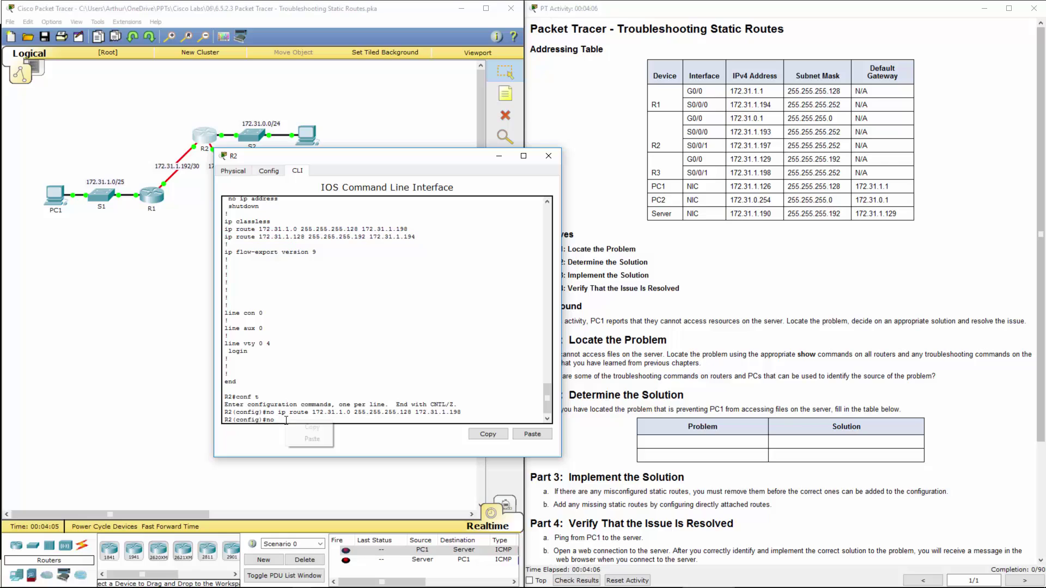
{"action": "left_click", "coordinate": [299, 439]}
{"action": "key", "text": "Return"}
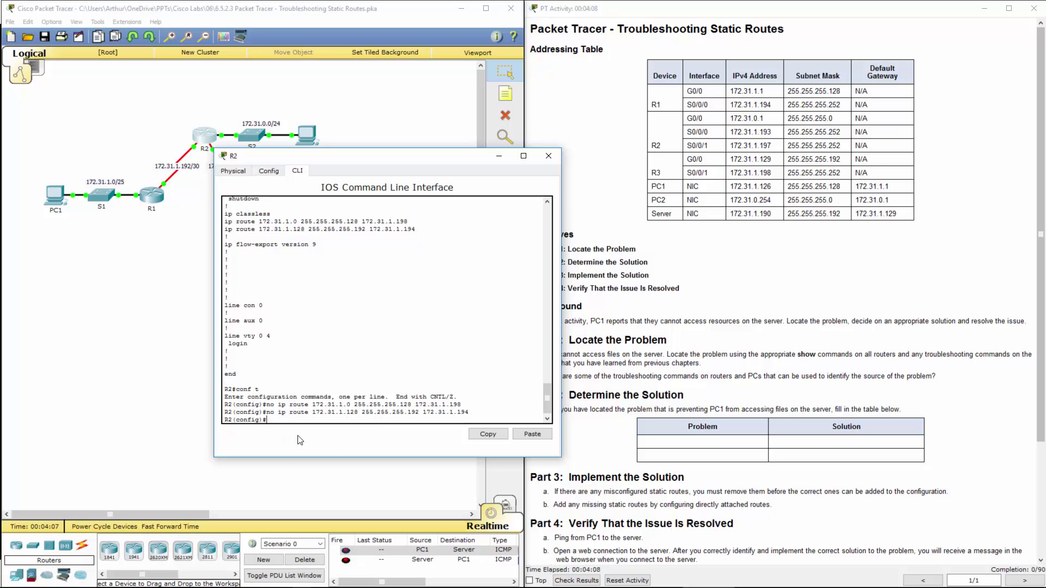
{"action": "key", "text": "Up"}
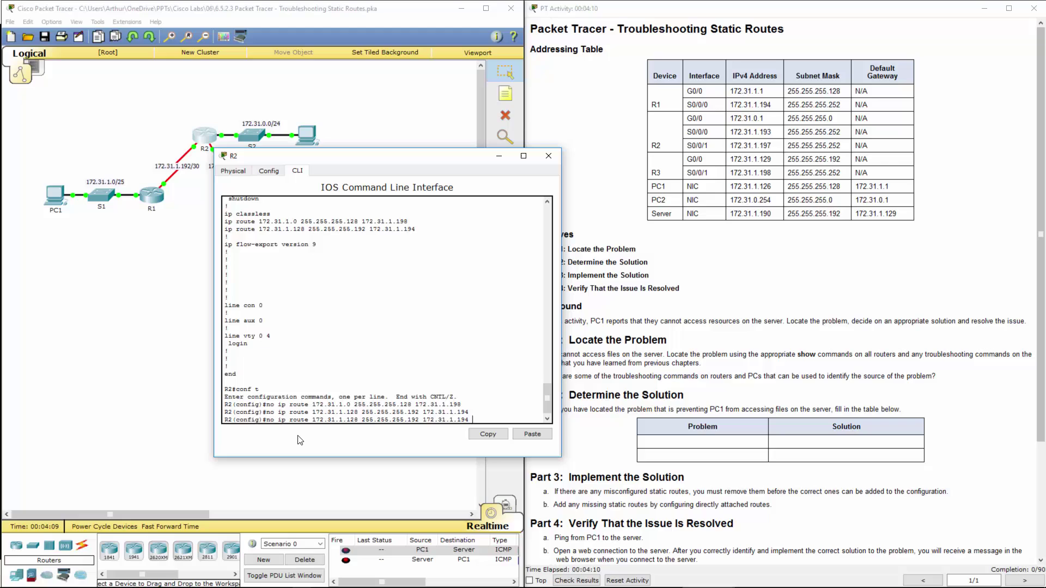
Add R2 static route 172.31.1.0 255.255.255.128 via next hop 172.31.1.194.
{"action": "key", "text": "BackSpace"}
{"action": "key", "text": "BackSpace"}
{"action": "key", "text": "BackSpace"}
{"action": "key", "text": "BackSpace"}
{"action": "key", "text": "BackSpace"}
{"action": "key", "text": "BackSpace"}
{"action": "key", "text": "BackSpace"}
{"action": "key", "text": "BackSpace"}
{"action": "key", "text": "BackSpace"}
{"action": "key", "text": "BackSpace"}
{"action": "key", "text": "BackSpace"}
{"action": "key", "text": "BackSpace"}
{"action": "key", "text": "BackSpace"}
{"action": "key", "text": "BackSpace"}
{"action": "key", "text": "BackSpace"}
{"action": "key", "text": "BackSpace"}
{"action": "key", "text": "BackSpace"}
{"action": "key", "text": "BackSpace"}
{"action": "key", "text": "BackSpace"}
{"action": "key", "text": "BackSpace"}
{"action": "type", "text": "ip "}
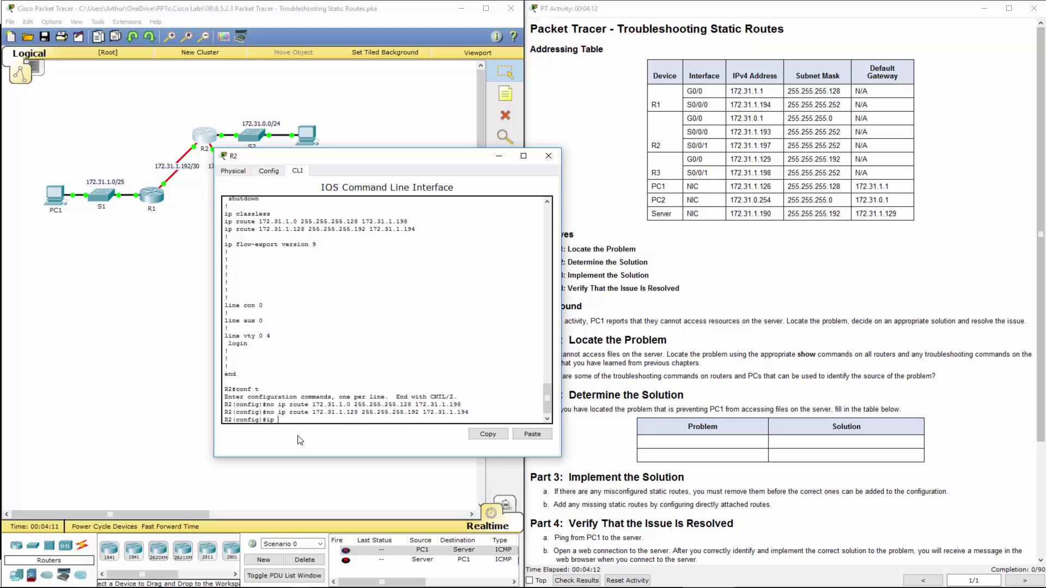
{"action": "type", "text": "route"}
{"action": "left_click_drag", "start_coordinate": [314, 405], "coordinate": [414, 406]}
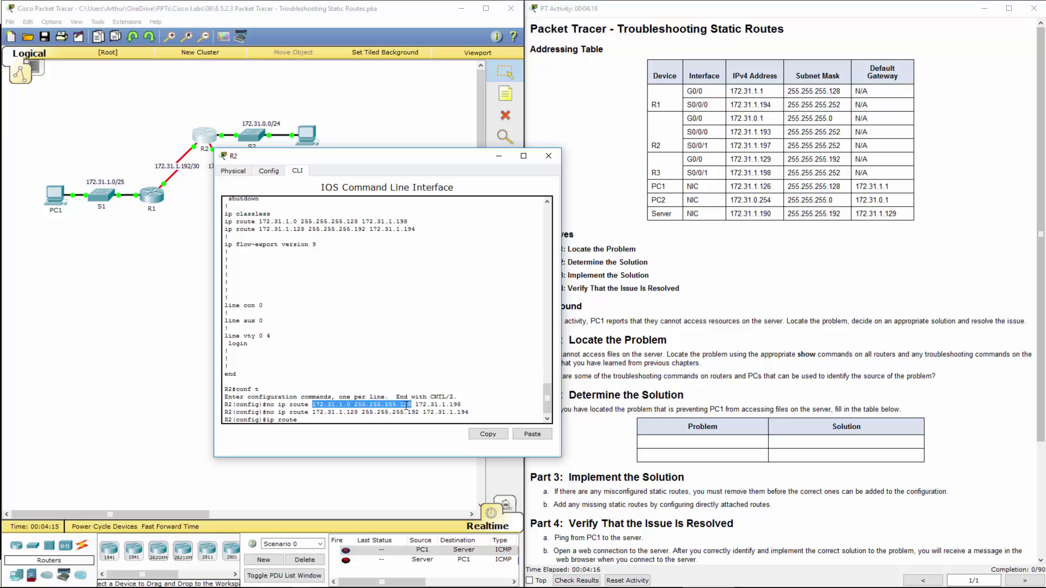
{"action": "right_click", "coordinate": [407, 405]}
{"action": "left_click", "coordinate": [425, 412]}
{"action": "left_click", "coordinate": [352, 420]}
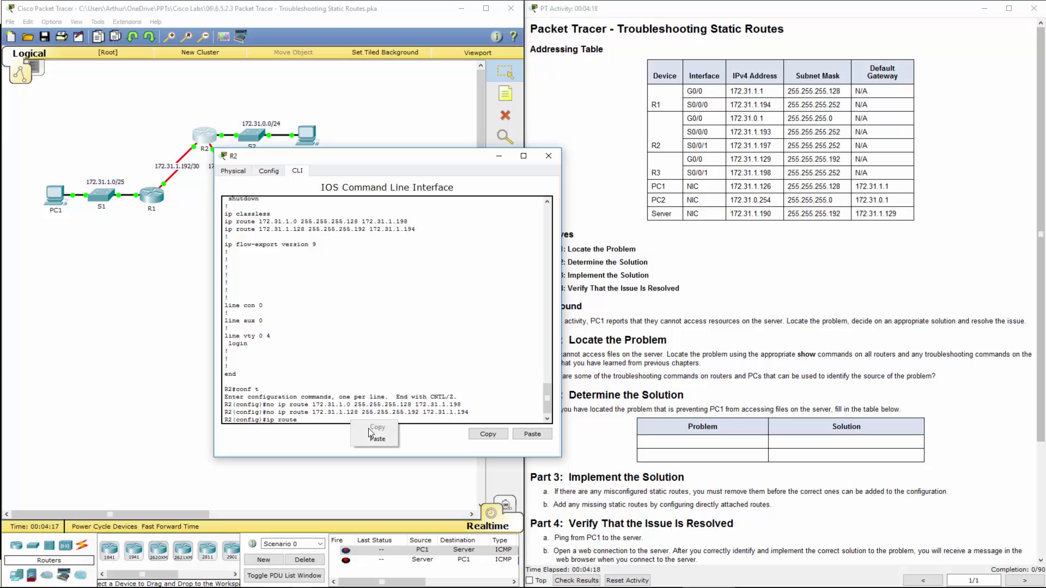
{"action": "left_click", "coordinate": [377, 439]}
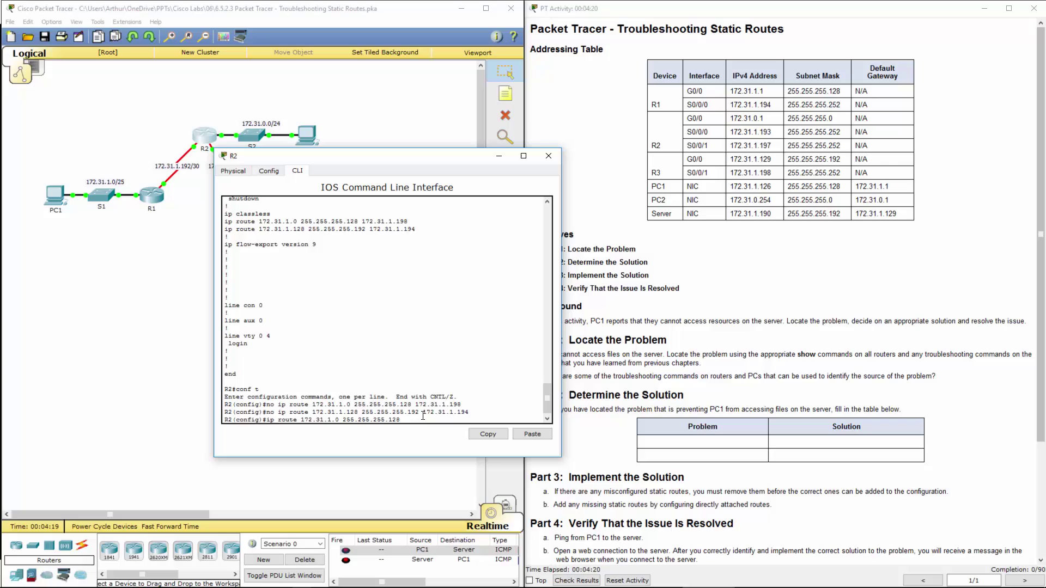
{"action": "left_click_drag", "start_coordinate": [423, 412], "coordinate": [469, 415]}
{"action": "left_click", "coordinate": [427, 417]}
{"action": "double_click", "coordinate": [424, 413]}
{"action": "right_click", "coordinate": [427, 413]}
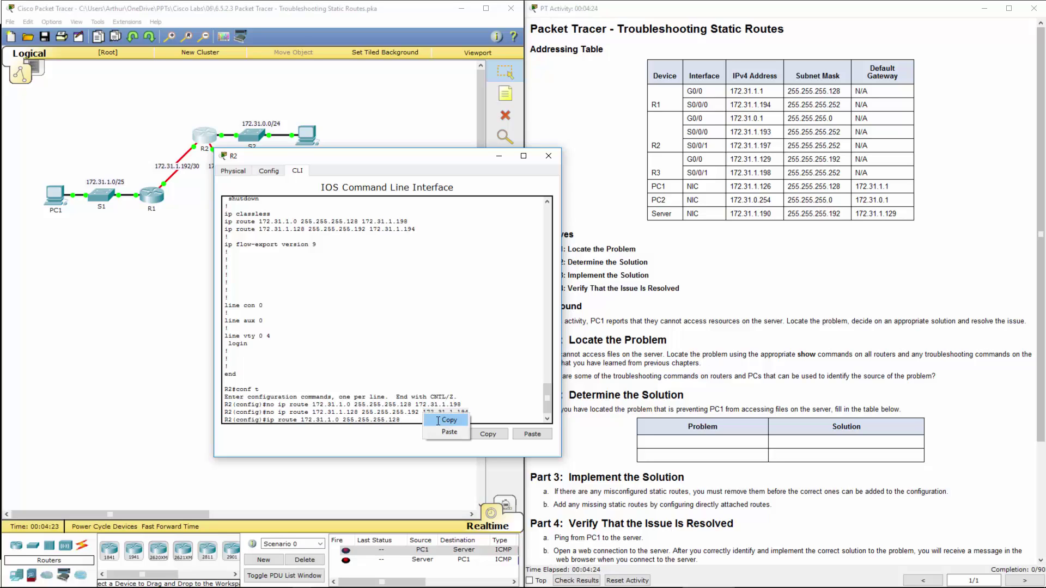
{"action": "left_click", "coordinate": [444, 419]}
{"action": "right_click", "coordinate": [429, 419]}
{"action": "left_click", "coordinate": [452, 438]}
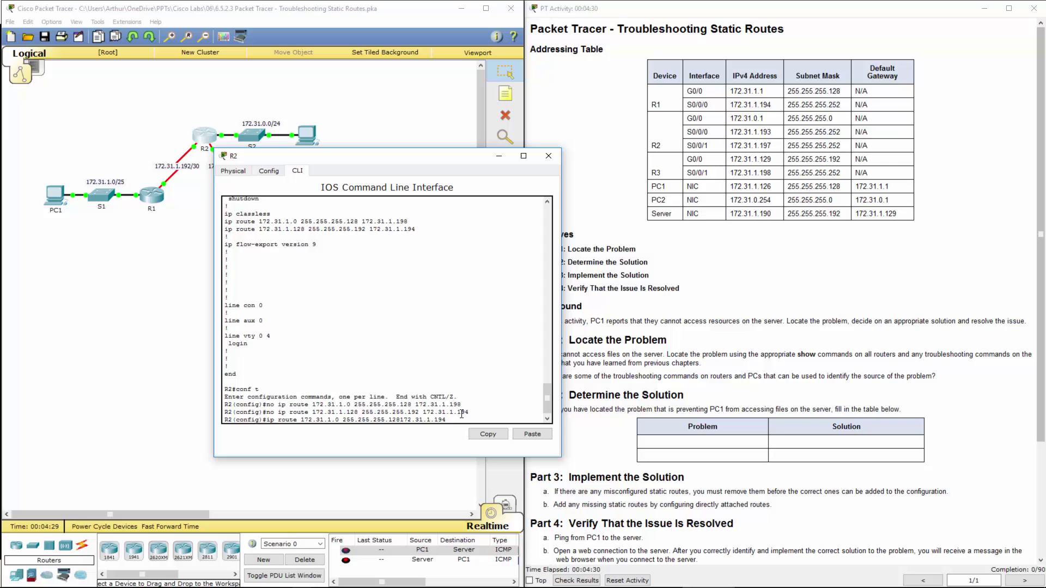
{"action": "key", "text": "Return"}
Add R2 static route 172.31.1.128 255.255.255.192 via 172.31.1.198 and close R2's window.
{"action": "type", "text": "ip"}
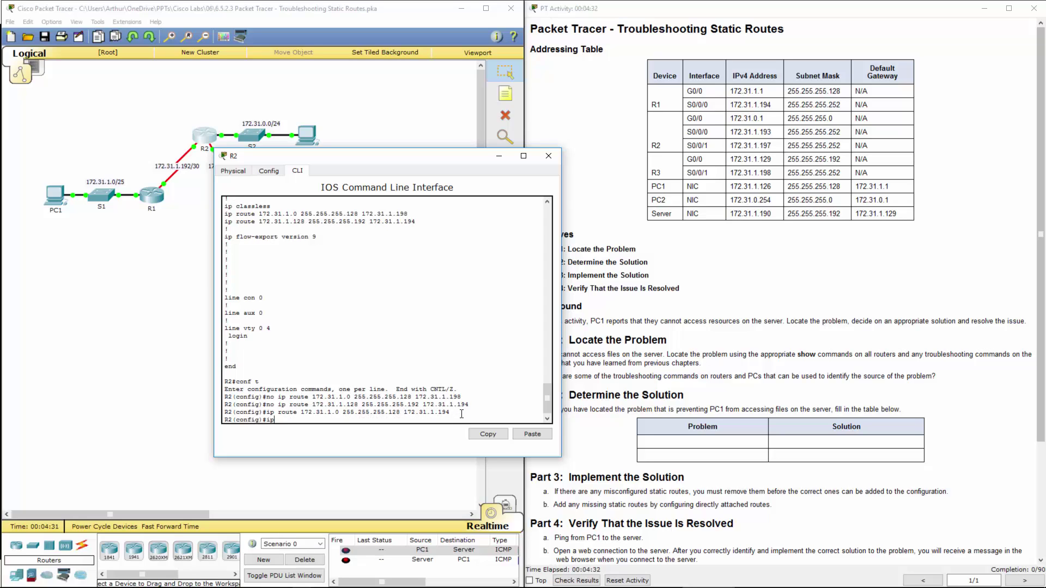
{"action": "type", "text": " route"}
{"action": "left_click_drag", "start_coordinate": [314, 405], "coordinate": [421, 406]}
{"action": "right_click", "coordinate": [421, 406]}
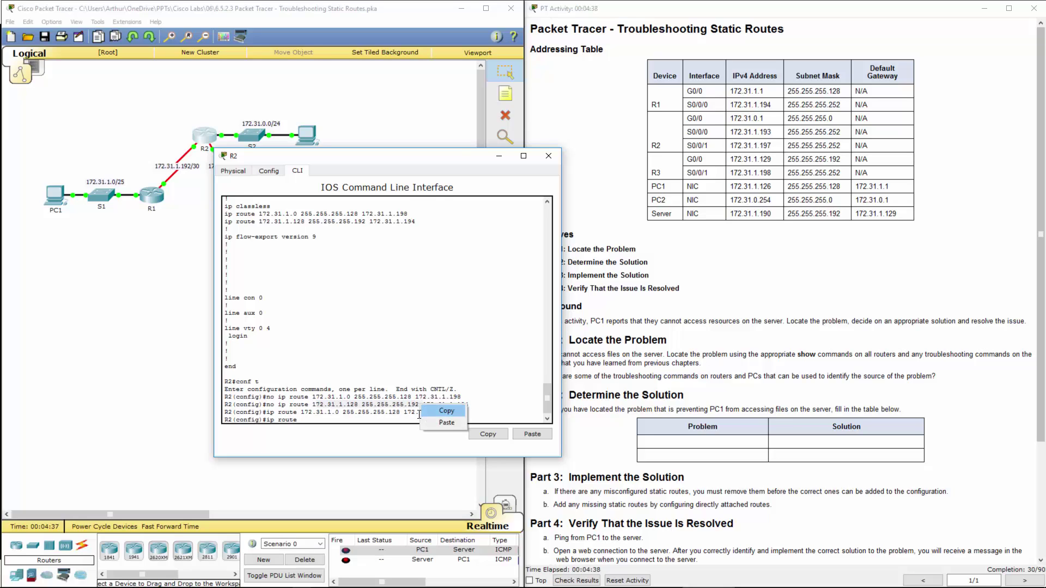
{"action": "left_click", "coordinate": [427, 412]}
{"action": "right_click", "coordinate": [403, 422]}
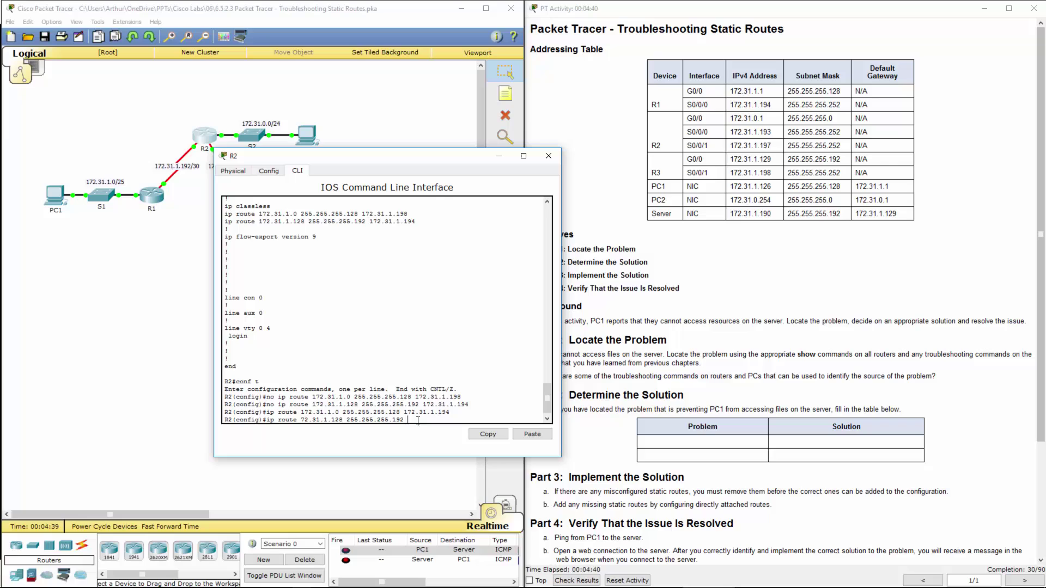
{"action": "left_click_drag", "start_coordinate": [466, 399], "coordinate": [417, 401]}
{"action": "right_click", "coordinate": [425, 399]}
{"action": "left_click", "coordinate": [439, 404]}
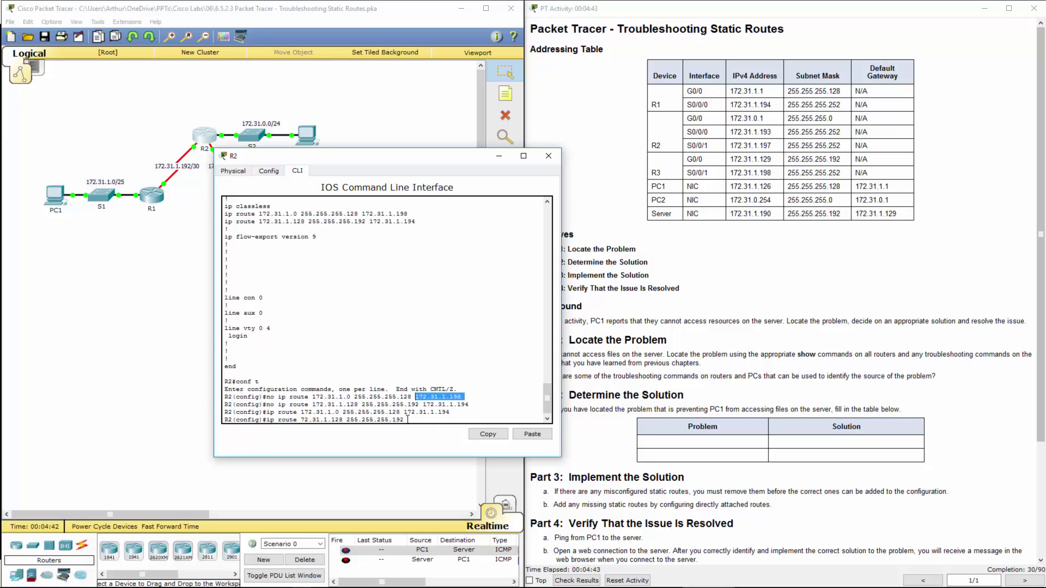
{"action": "right_click", "coordinate": [409, 420]}
{"action": "key", "text": "Return"}
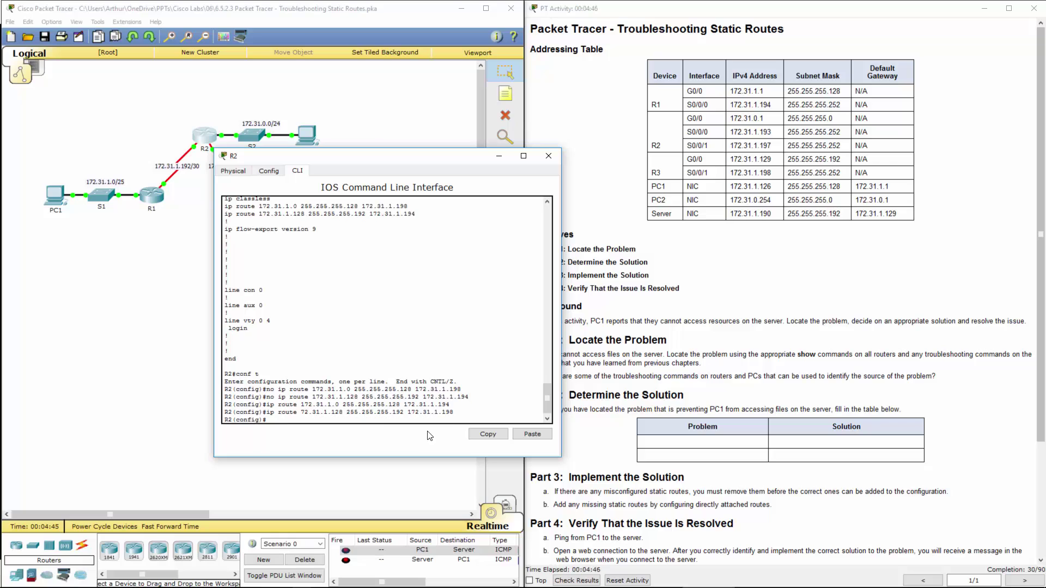
{"action": "left_click", "coordinate": [549, 155]}
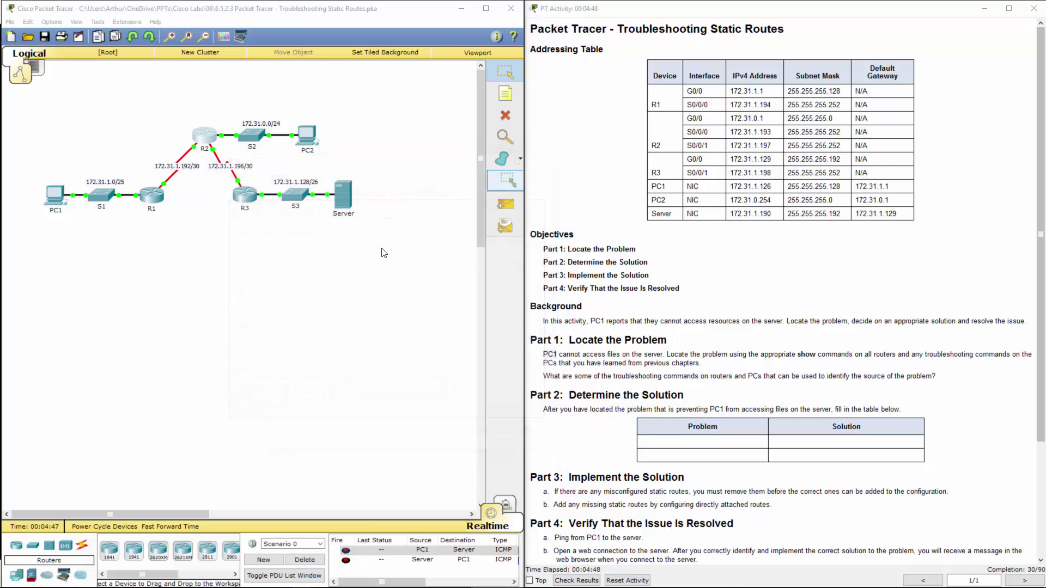
Rerun PC1's tracert to 172.31.1.190, which now reaches 172.31.1.193 before timing out.
{"action": "left_click", "coordinate": [57, 199]}
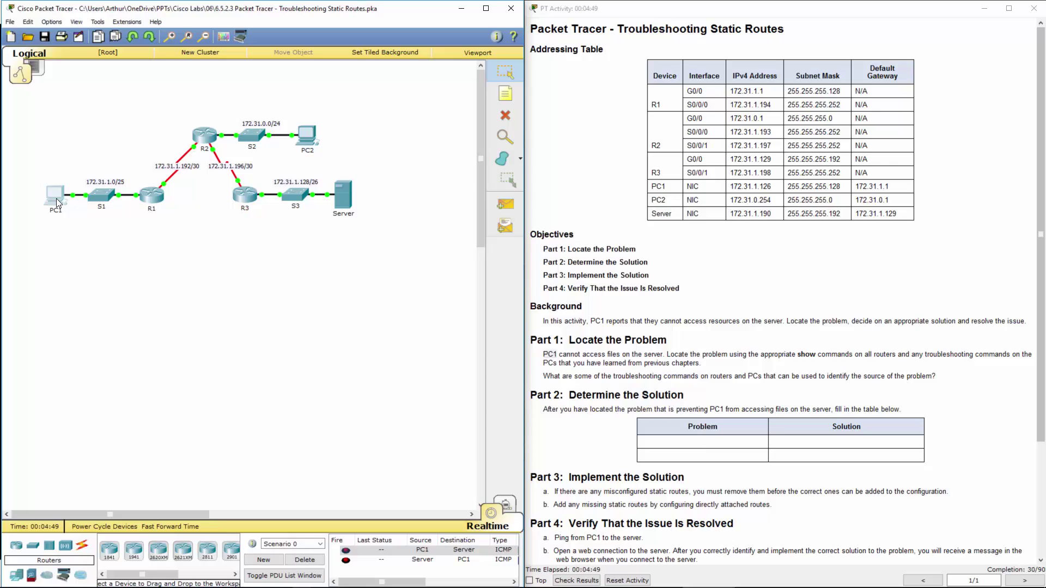
{"action": "left_click", "coordinate": [553, 229]}
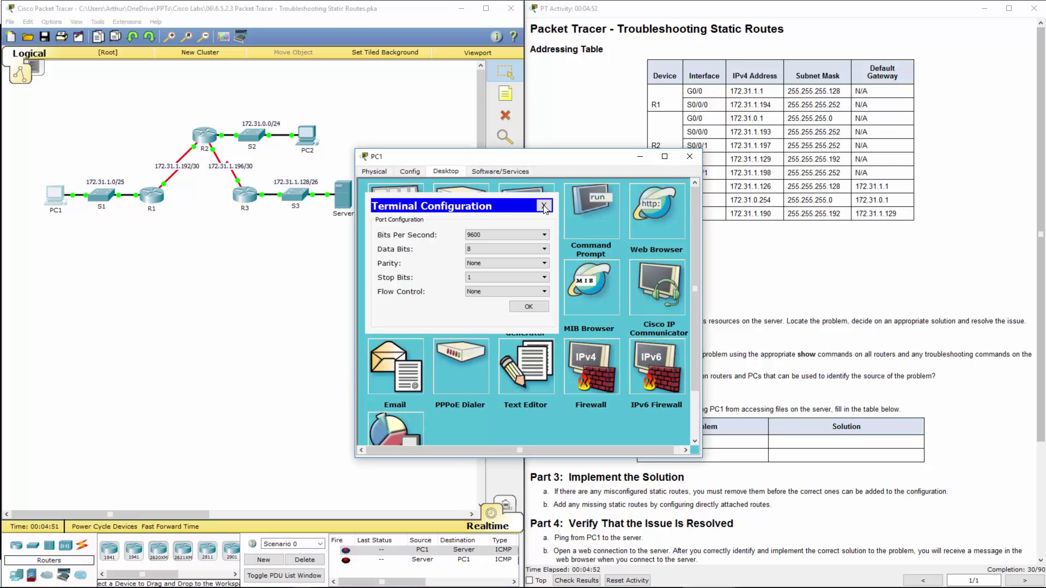
{"action": "left_click", "coordinate": [544, 207]}
{"action": "left_click", "coordinate": [593, 208]}
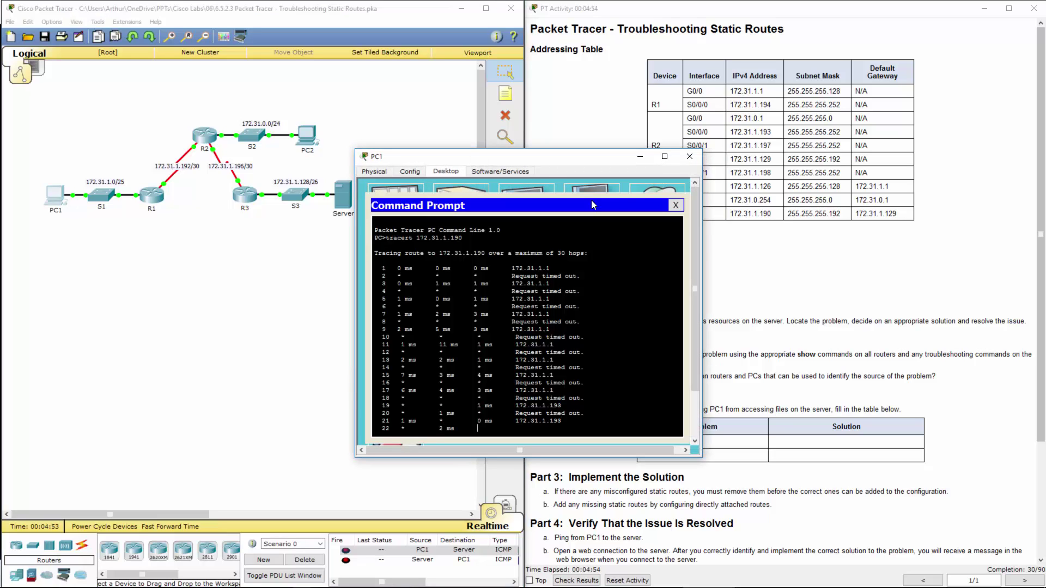
{"action": "key", "text": "ctrl+c"}
{"action": "key", "text": "Up"}
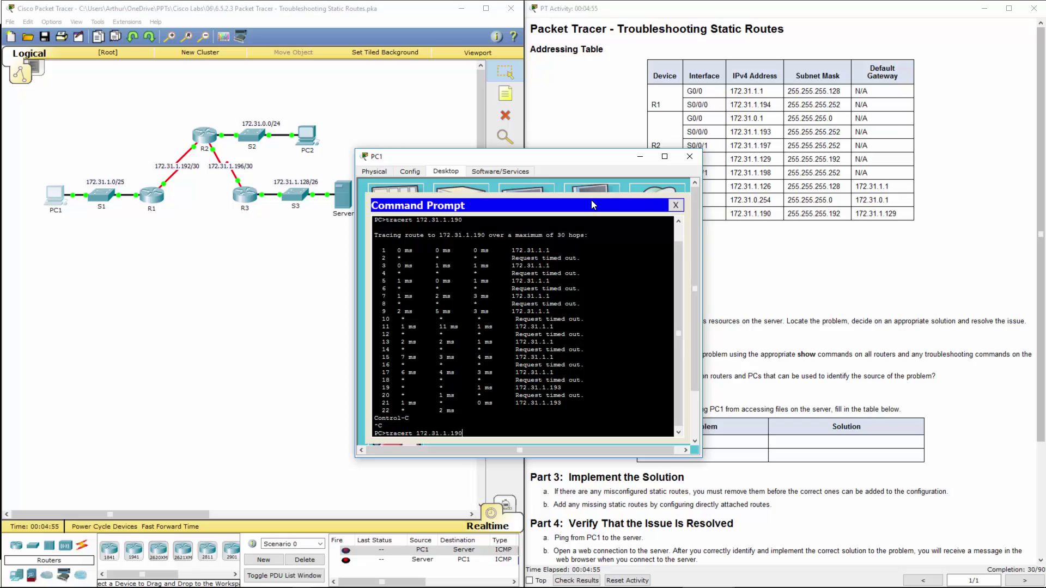
{"action": "key", "text": "Return"}
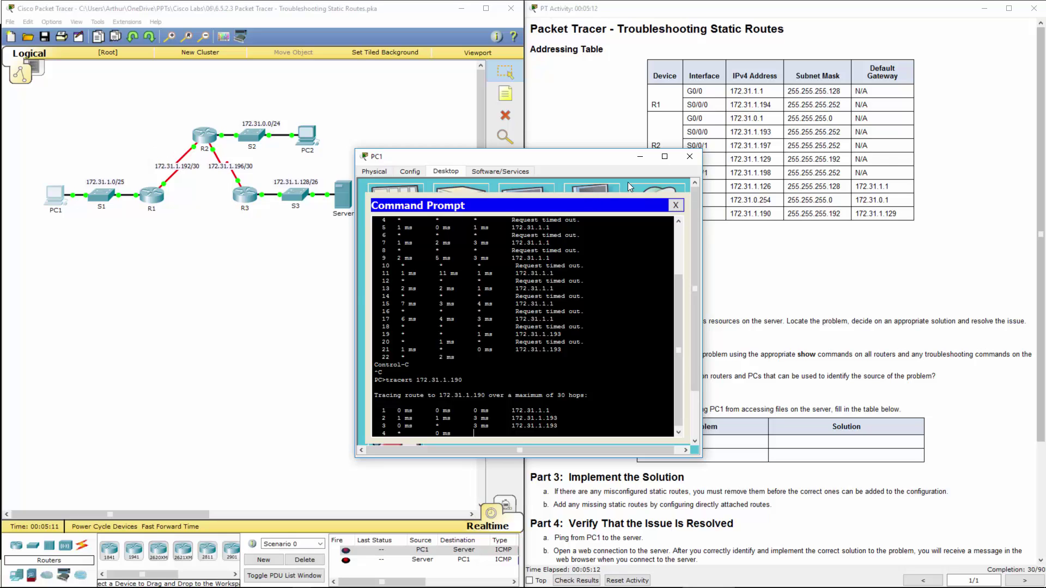
{"action": "left_click", "coordinate": [690, 158]}
On R3's CLI, enter privileged mode and run show ip route, showing only static 172.31.0.0/24.
{"action": "left_click", "coordinate": [247, 203]}
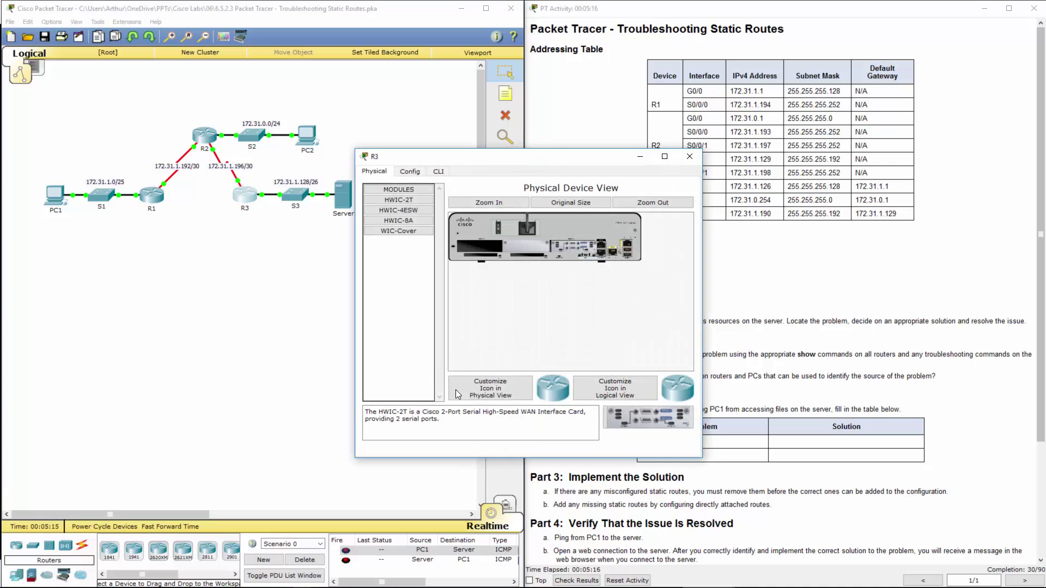
{"action": "left_click", "coordinate": [439, 172]}
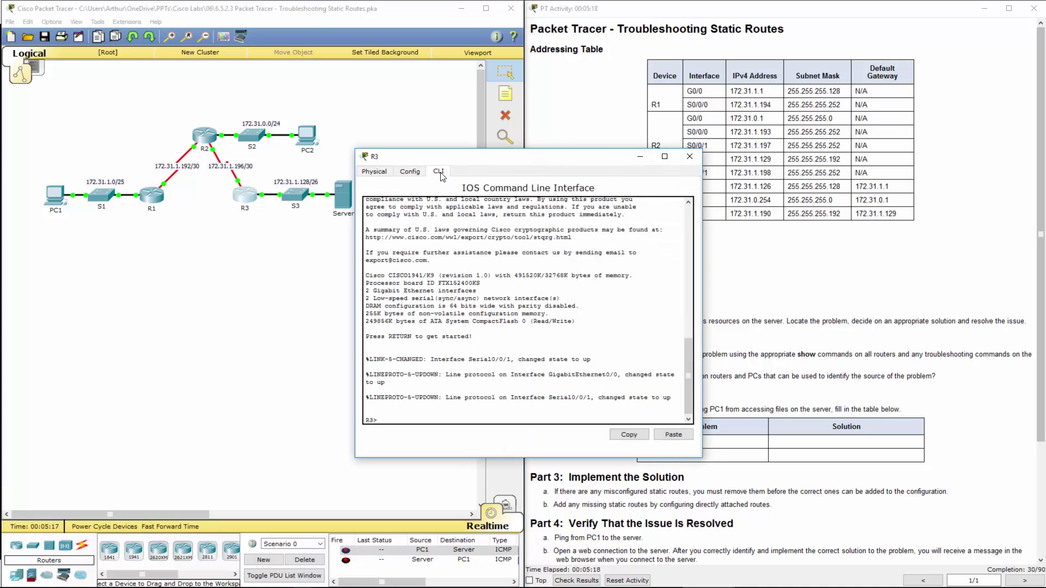
{"action": "key", "text": "Return"}
{"action": "key", "text": "Return"}
{"action": "type", "text": "en"}
{"action": "key", "text": "Return"}
{"action": "key", "text": "Return"}
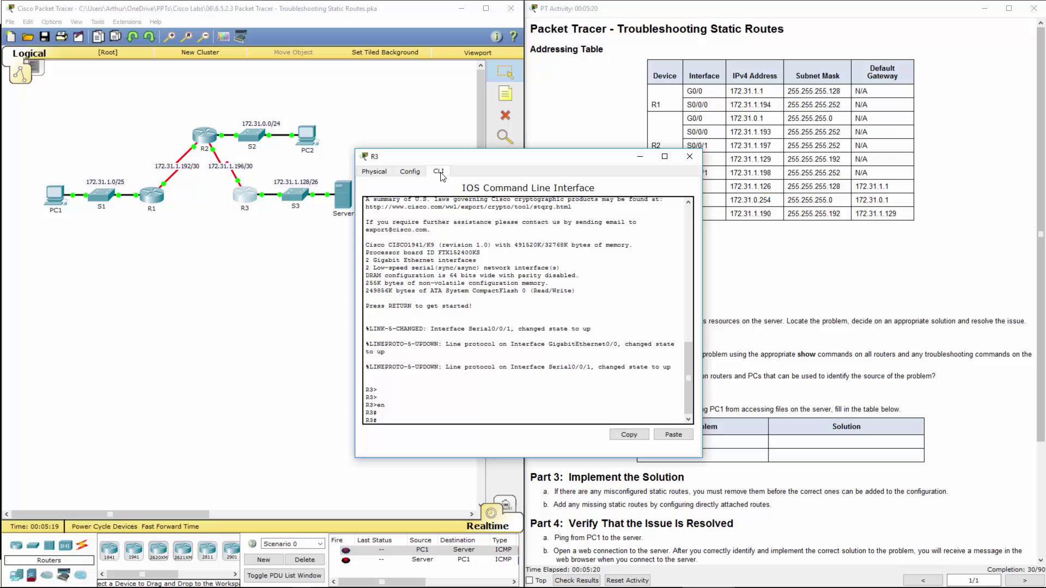
{"action": "type", "text": "show ip route"}
{"action": "key", "text": "Return"}
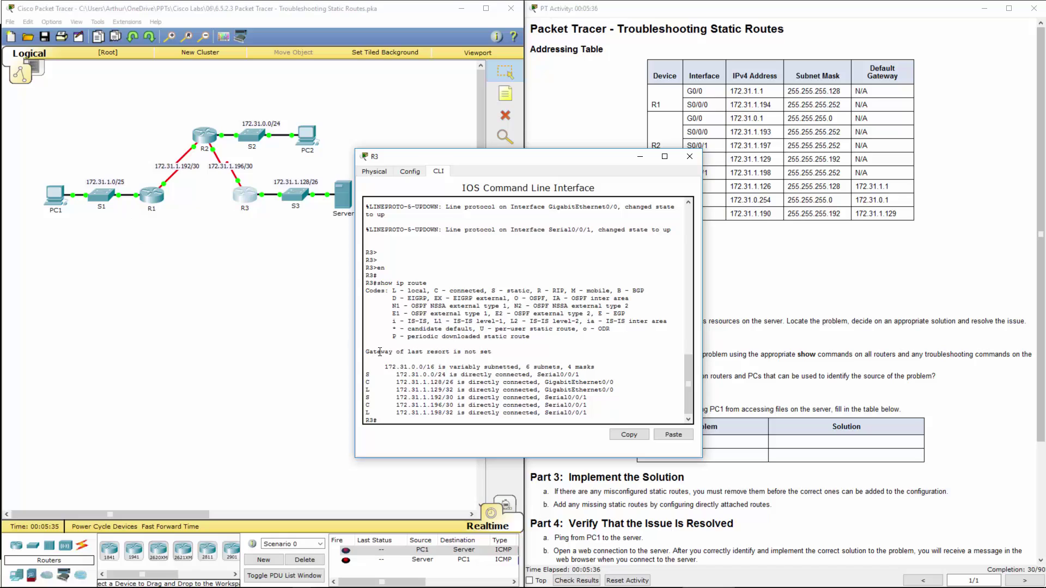
In R3 config mode, add ip route 172.31.1.0 255.255.255.128 s0/0/1, then close R3's window.
{"action": "type", "text": "conf i"}
{"action": "key", "text": "BackSpace"}
{"action": "type", "text": "t"}
{"action": "key", "text": "Return"}
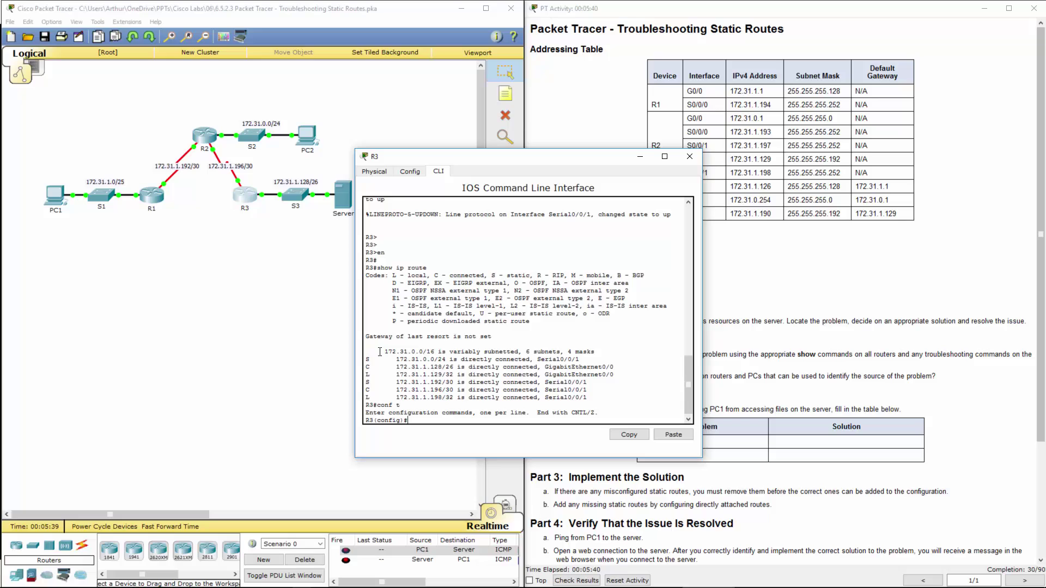
{"action": "type", "text": "ip route"}
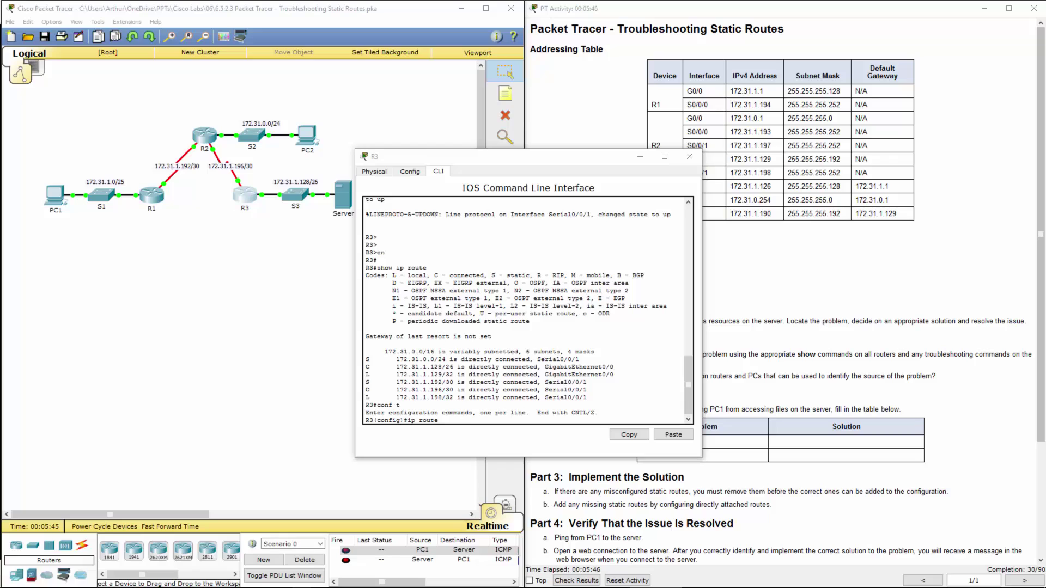
{"action": "left_click", "coordinate": [507, 413]}
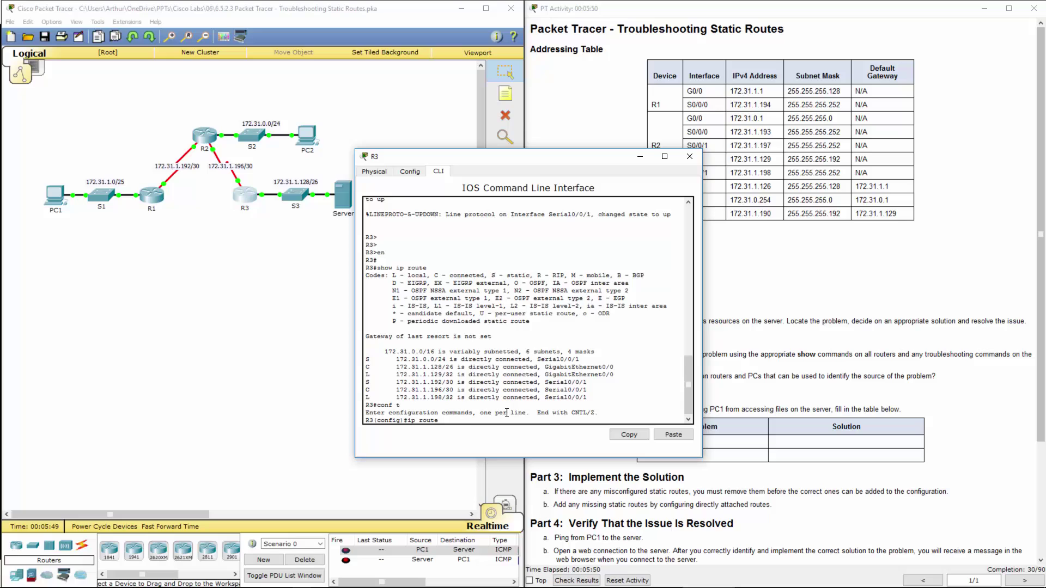
{"action": "type", "text": "172.31.1.0 255.255.255.128 s0/0/1"}
{"action": "key", "text": "Return"}
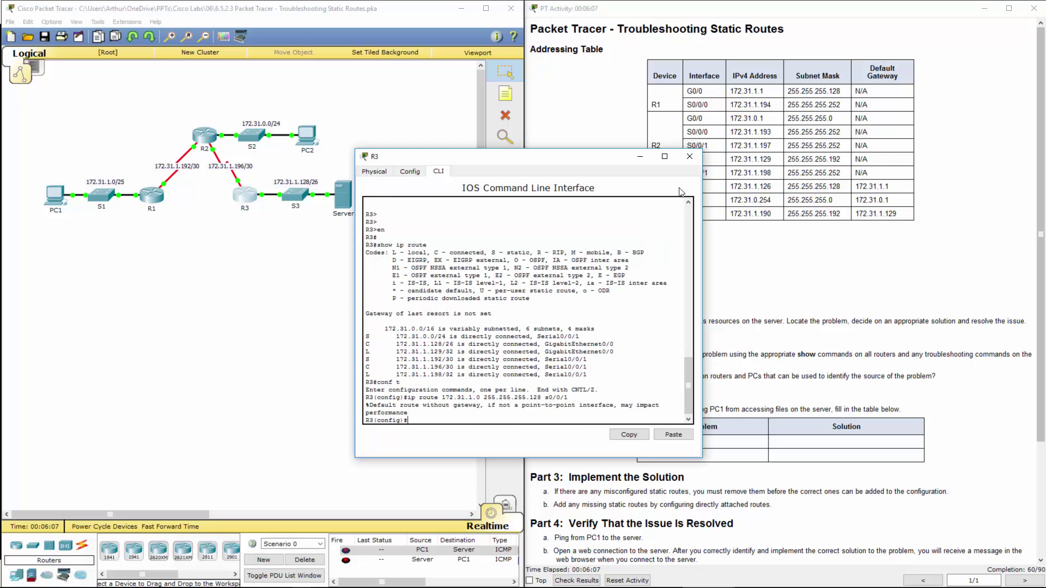
{"action": "left_click", "coordinate": [689, 156]}
Rerun PC1's tracert to the Server at 172.31.1.190.
{"action": "left_click", "coordinate": [58, 207]}
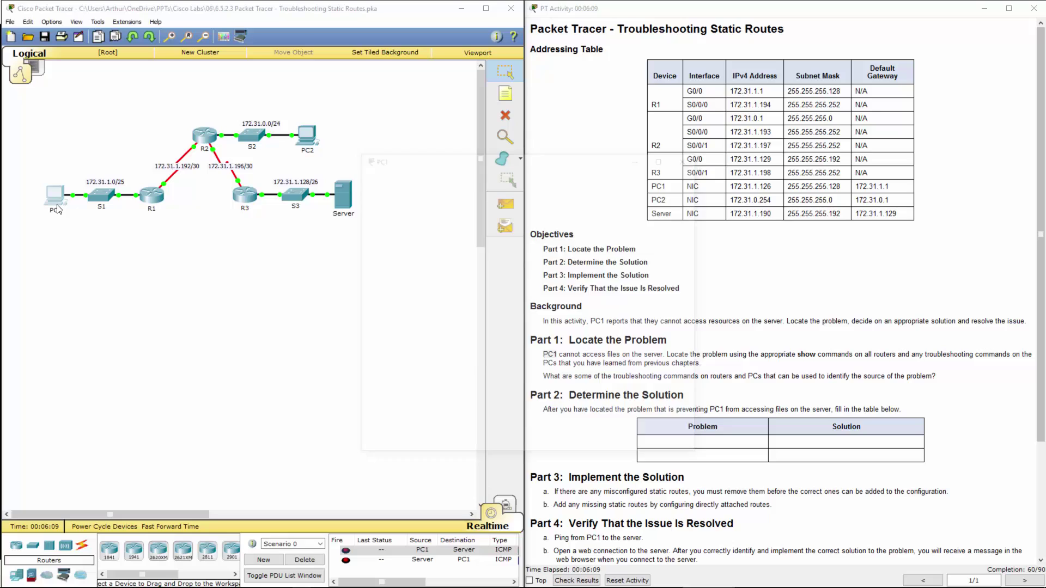
{"action": "left_click", "coordinate": [574, 220]}
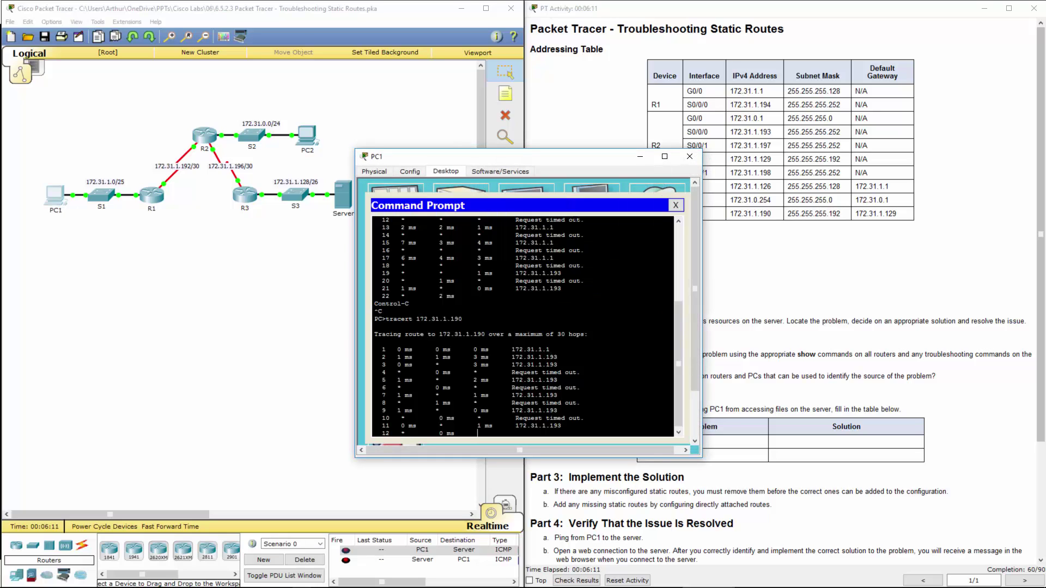
{"action": "key", "text": "ctrl+c"}
{"action": "key", "text": "Up"}
{"action": "key", "text": "Return"}
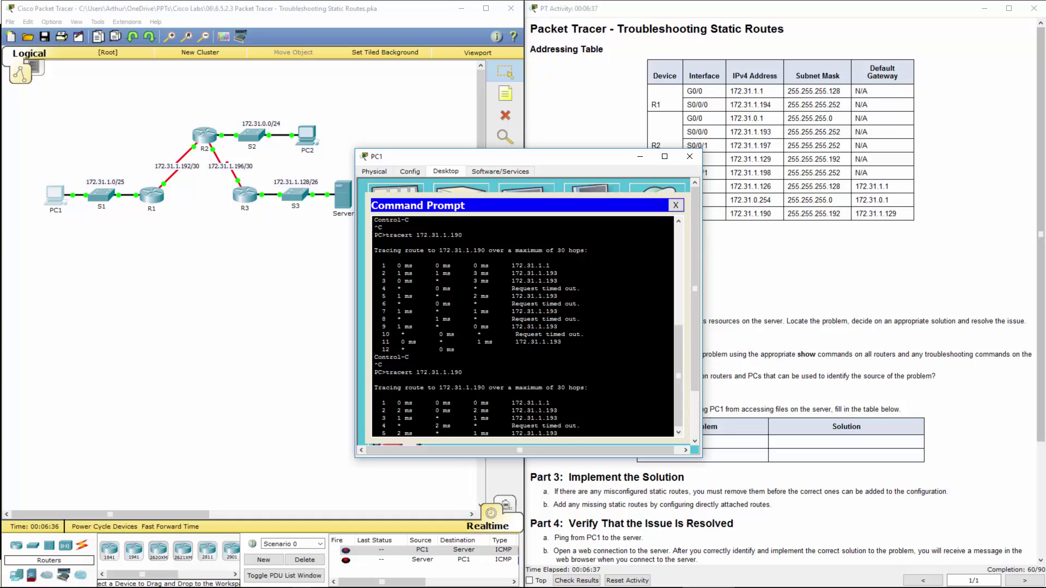
Ping 172.31.1.190 from PC1, getting destination host unreachable from 172.31.1.193 with 100% loss.
{"action": "key", "text": "ctrl+c"}
{"action": "type", "text": "ping"}
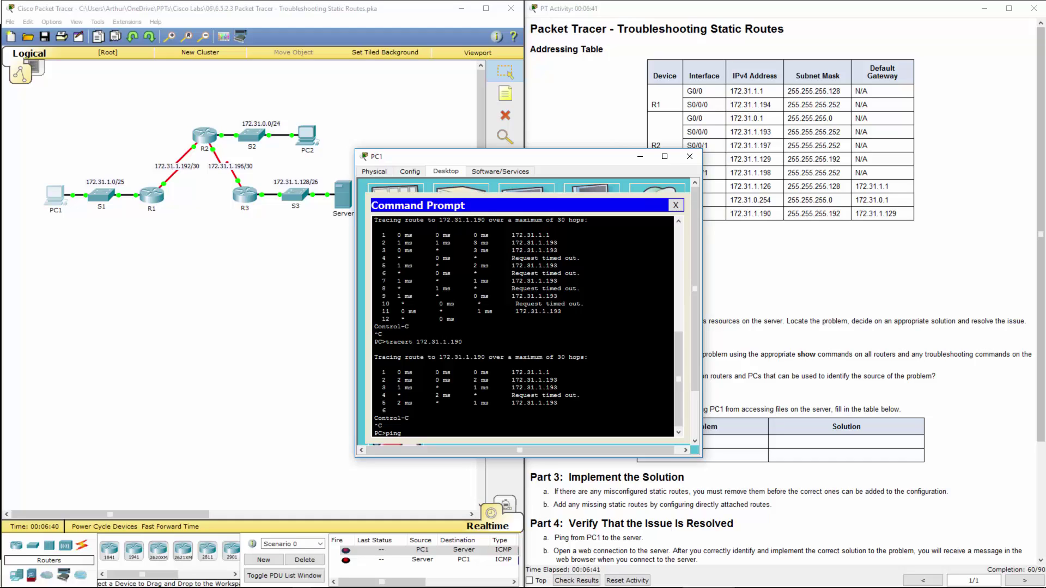
{"action": "type", "text": " 172.31.1.190"}
{"action": "key", "text": "Return"}
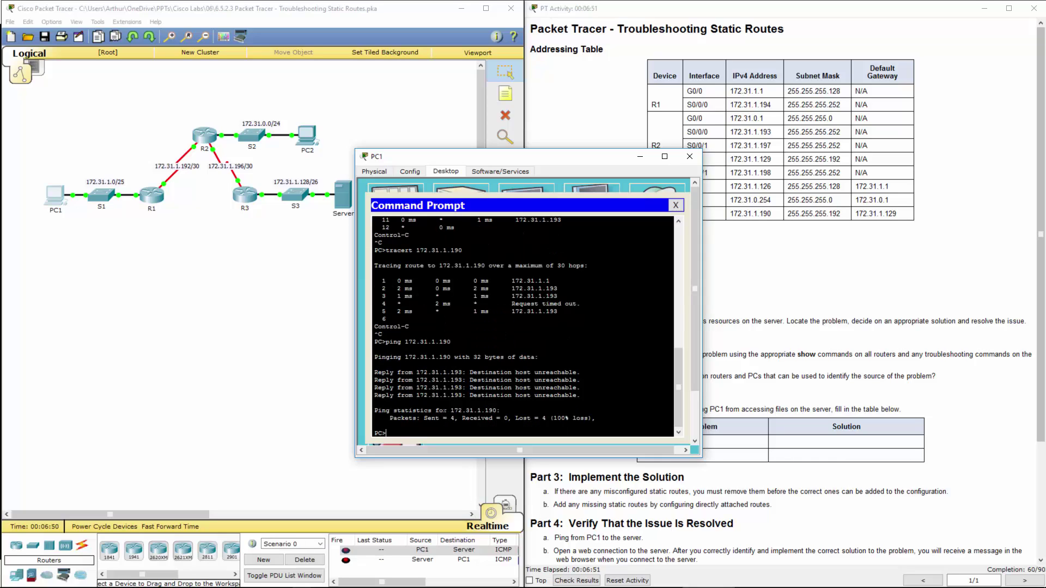
{"action": "double_click", "coordinate": [456, 395]}
{"action": "left_click", "coordinate": [690, 156]}
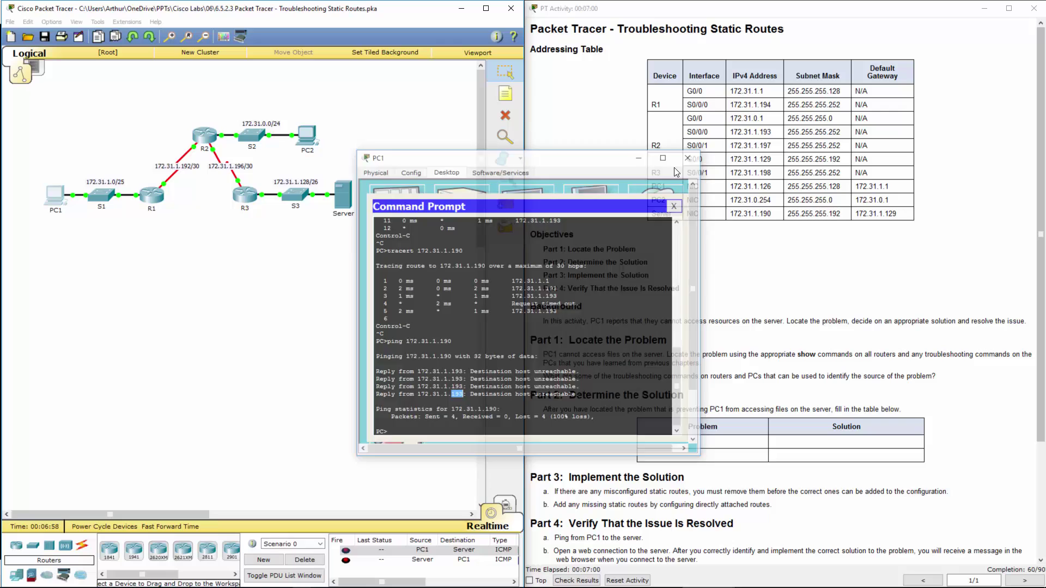
{"action": "left_click", "coordinate": [207, 138]}
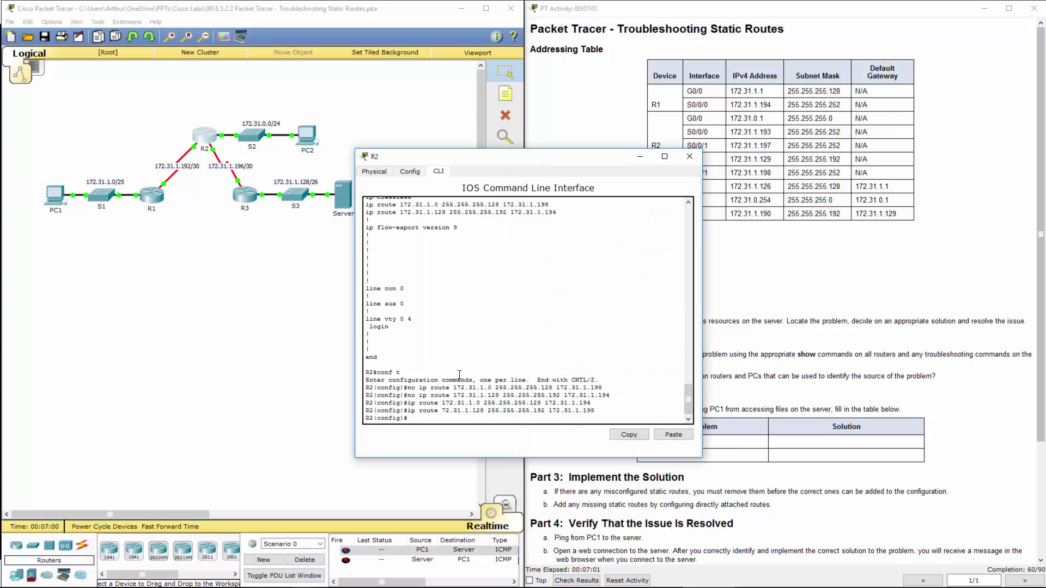
{"action": "left_click_drag", "start_coordinate": [413, 403], "coordinate": [616, 413]}
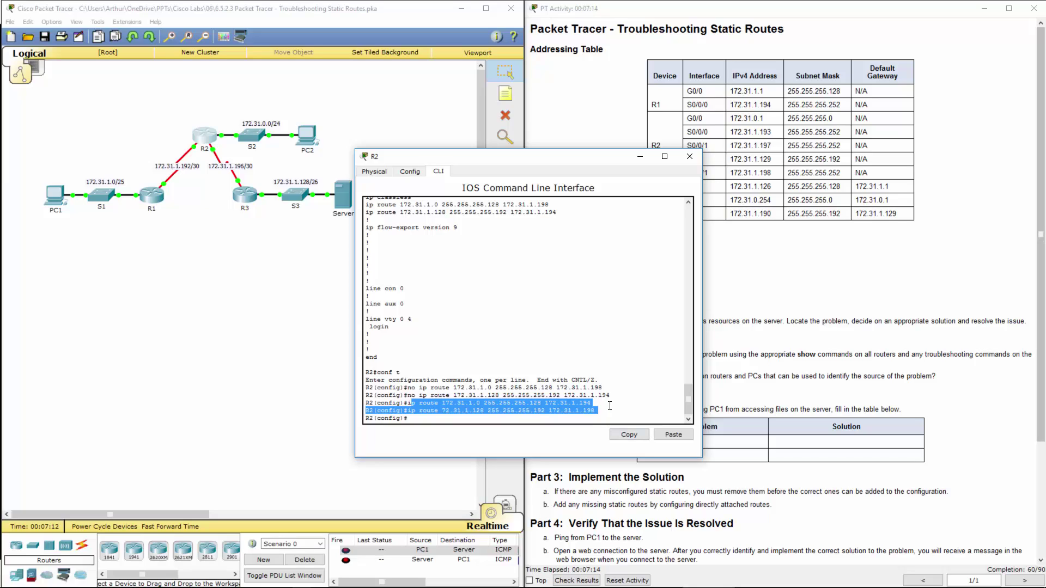
{"action": "left_click", "coordinate": [569, 404]}
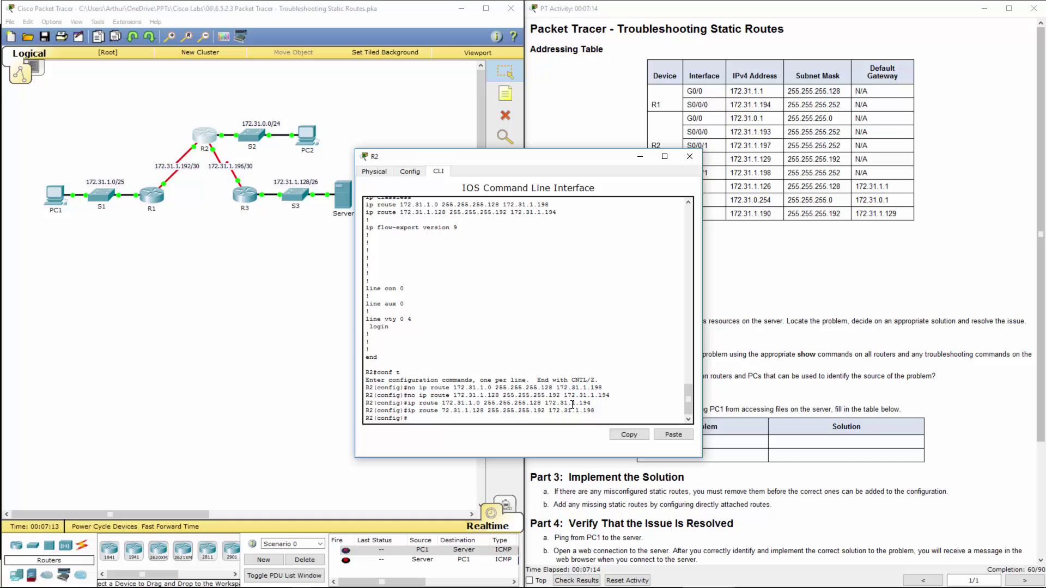
{"action": "double_click", "coordinate": [539, 410]}
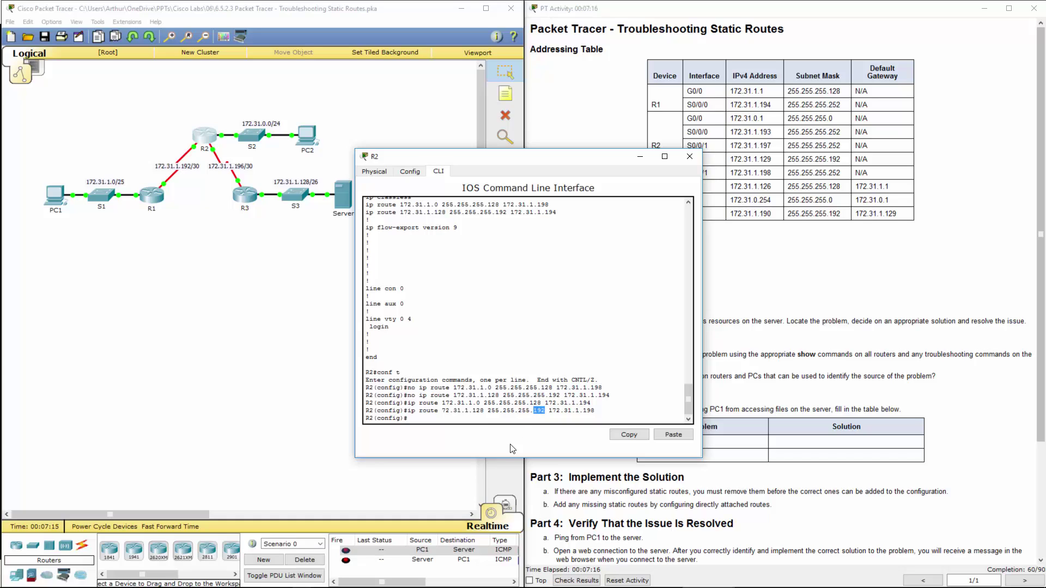
{"action": "left_click", "coordinate": [478, 415]}
{"action": "double_click", "coordinate": [591, 412]}
{"action": "left_click", "coordinate": [635, 434]}
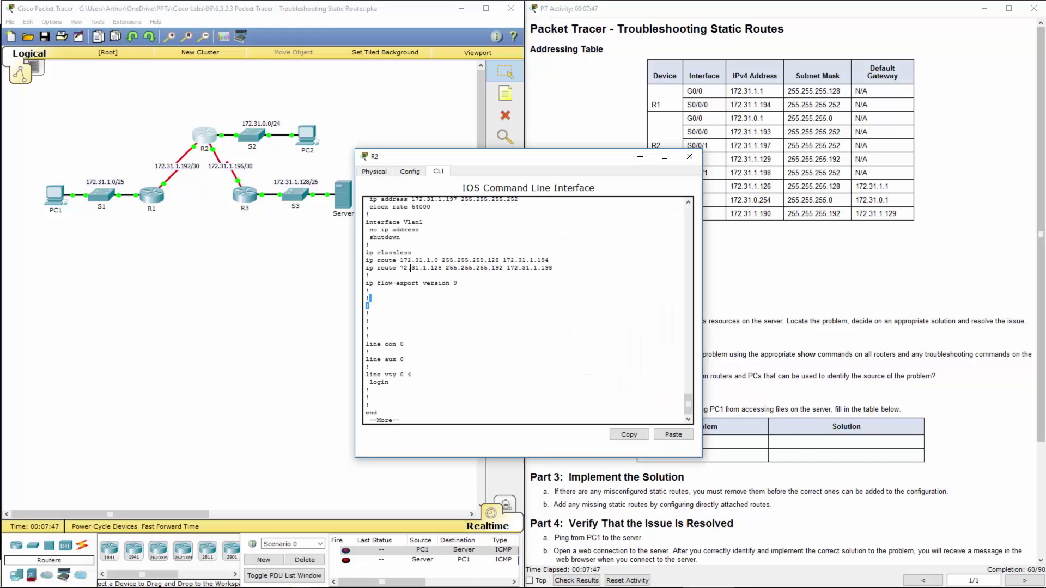
Remove R2's mistyped route with no ip route 72.31.1.128 255.255.255.192 172.31.1.198.
{"action": "left_click_drag", "start_coordinate": [557, 268], "coordinate": [401, 269]}
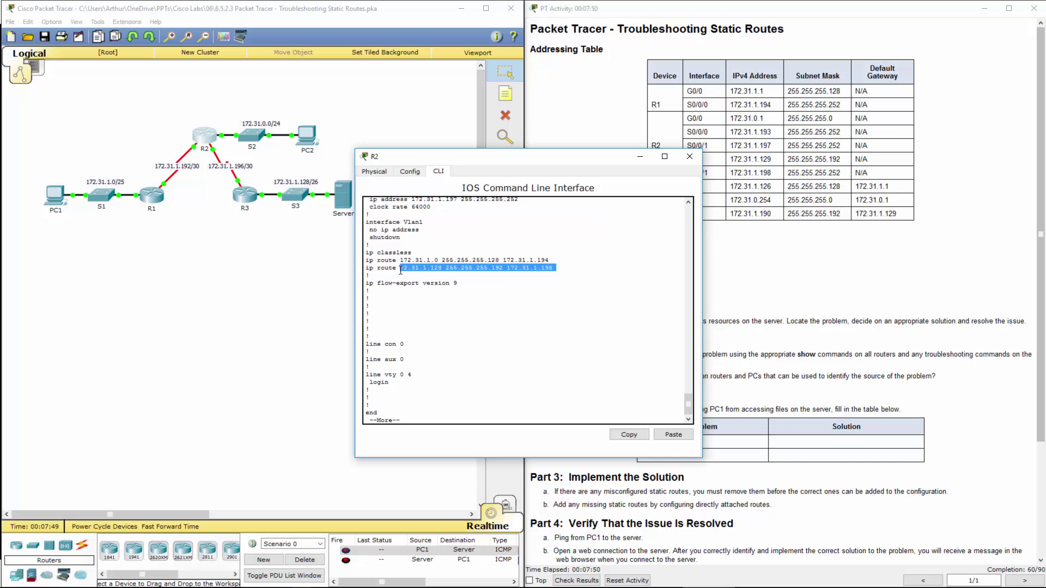
{"action": "left_click", "coordinate": [445, 410]}
{"action": "key", "text": "space"}
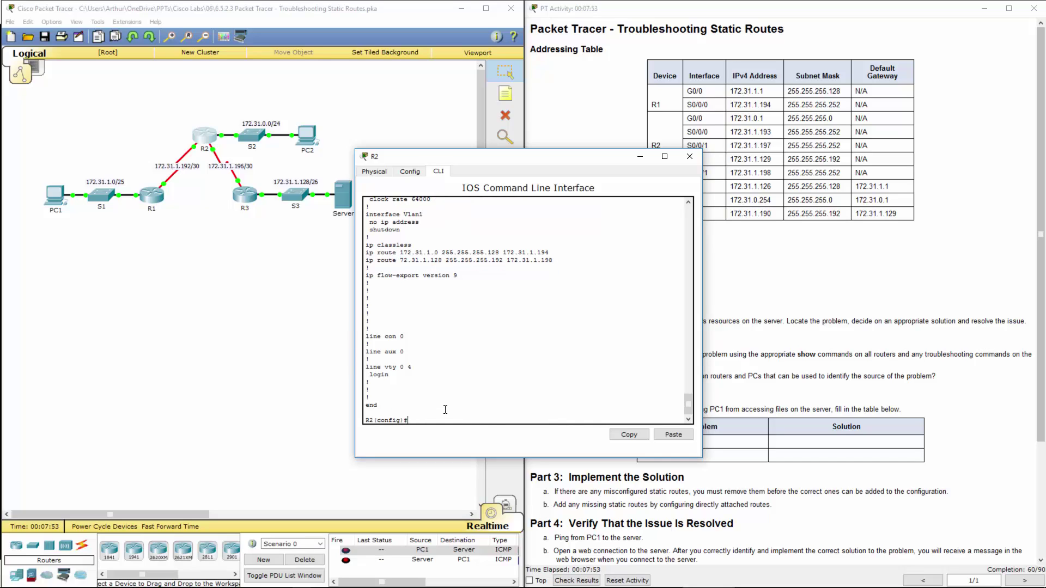
{"action": "type", "text": "no"}
{"action": "triple_click", "coordinate": [362, 263]}
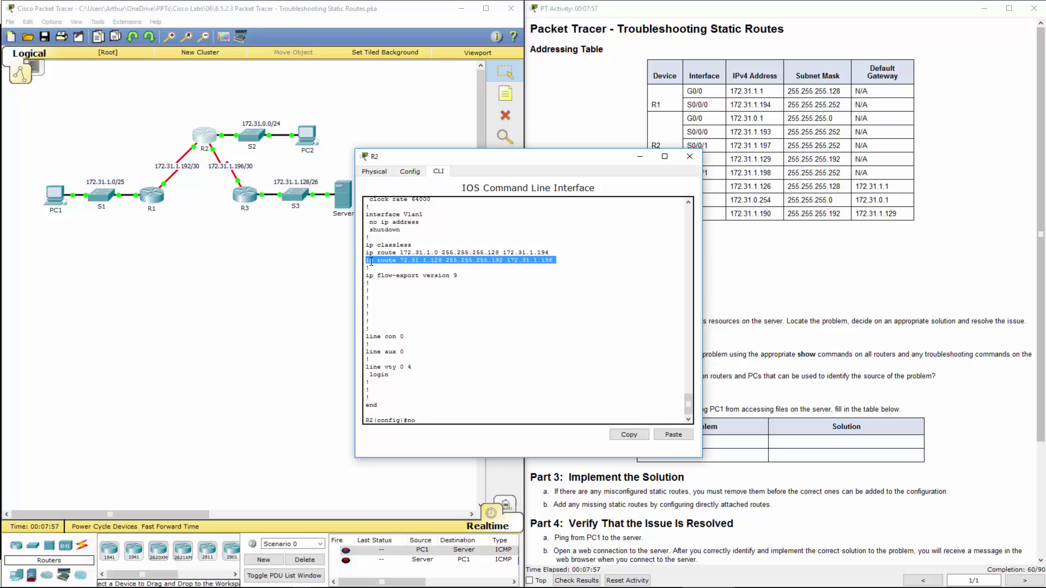
{"action": "right_click", "coordinate": [371, 261]}
{"action": "left_click", "coordinate": [384, 267]}
{"action": "left_click", "coordinate": [423, 420]}
{"action": "right_click", "coordinate": [424, 422]}
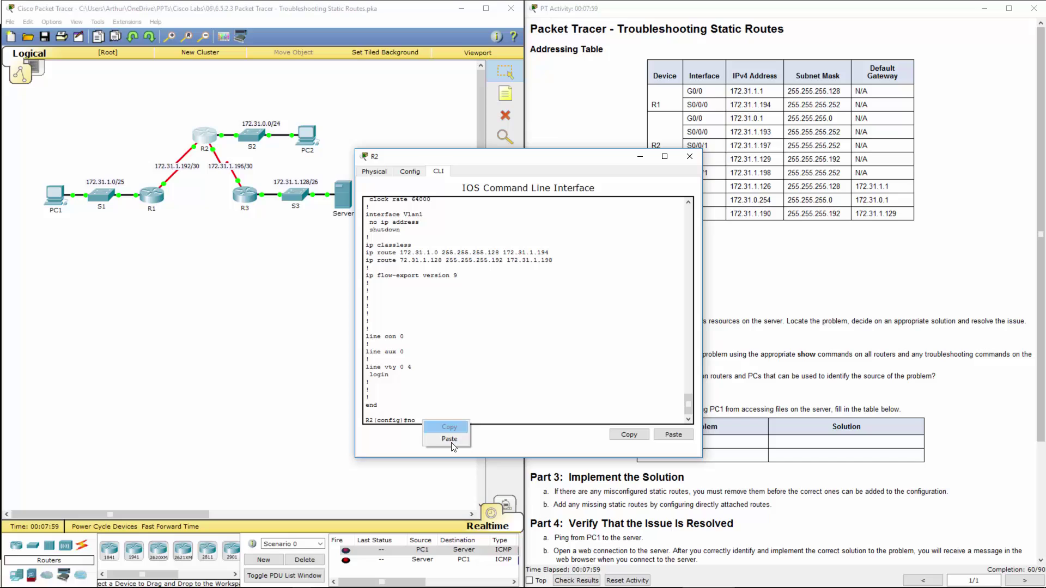
{"action": "left_click", "coordinate": [450, 439]}
{"action": "key", "text": "Return"}
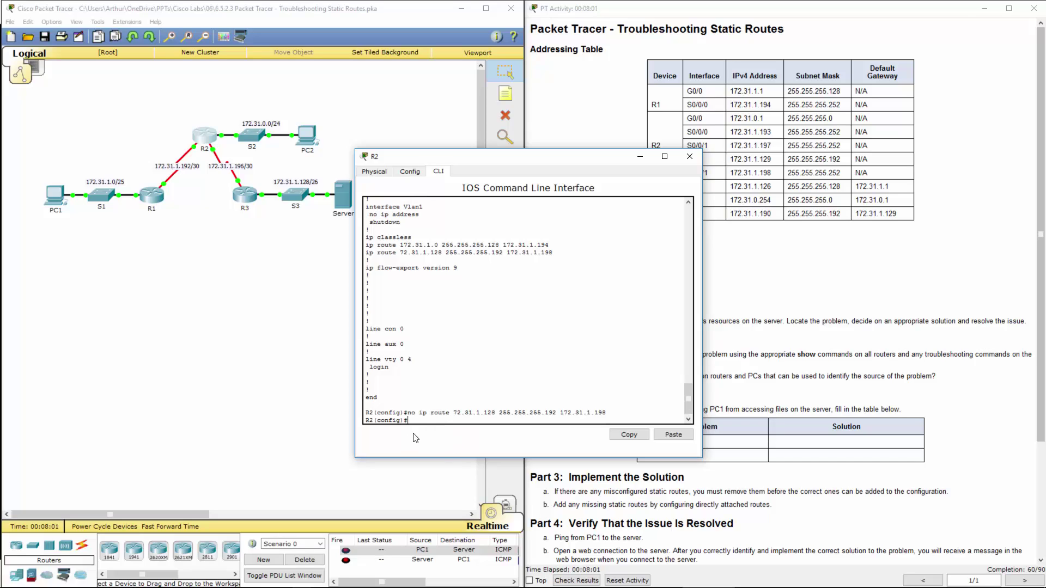
Add the corrected route ip route 172.31.1.128 255.255.255.192 172.31.1.198 on R2.
{"action": "right_click", "coordinate": [426, 425]}
{"action": "left_click", "coordinate": [450, 440]}
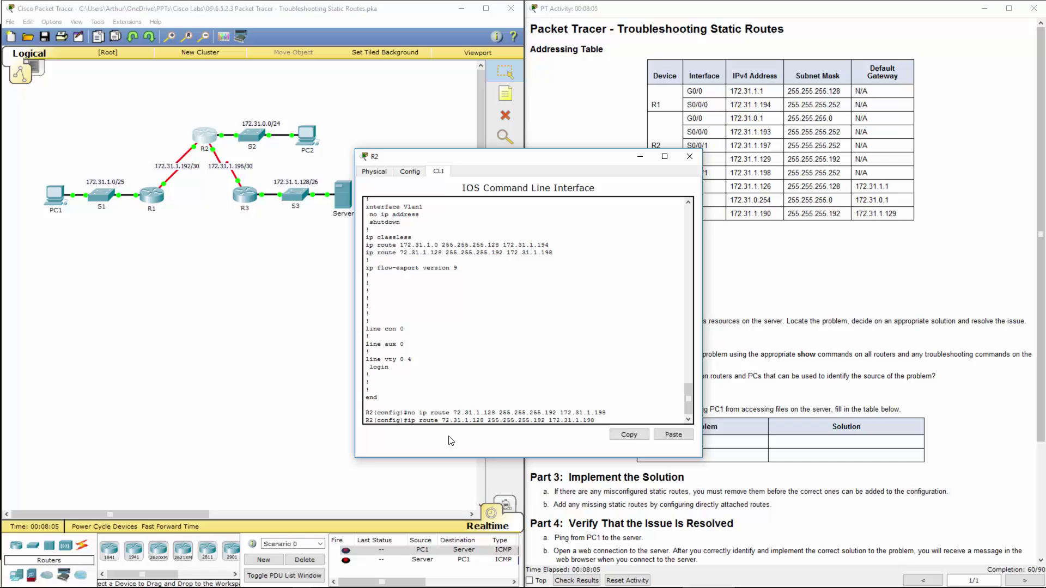
{"action": "type", "text": "1"}
{"action": "key", "text": "Return"}
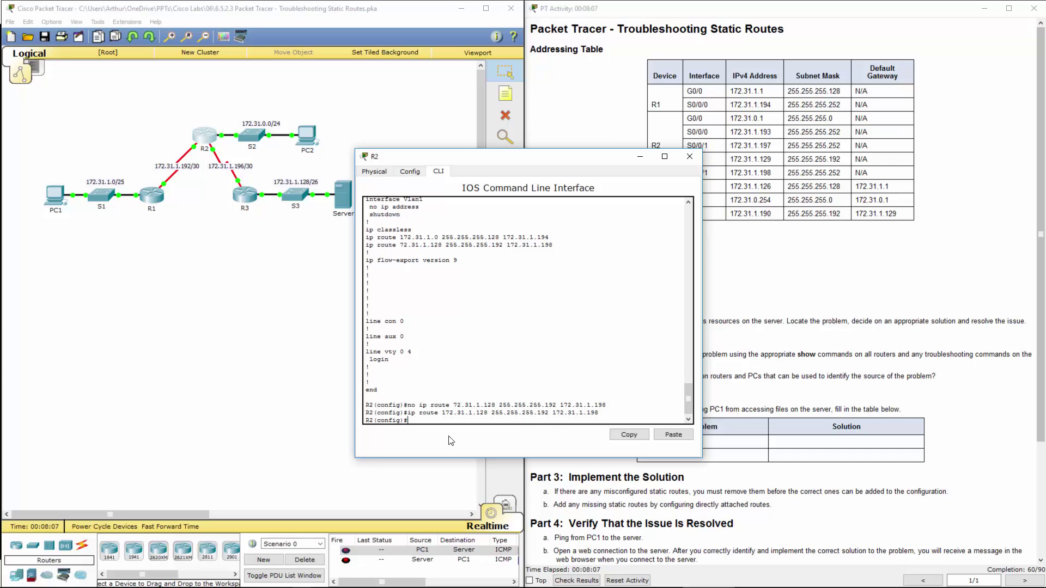
From PC1's command prompt, rerun the ping to 172.31.1.190 and get replies.
{"action": "left_click", "coordinate": [690, 156]}
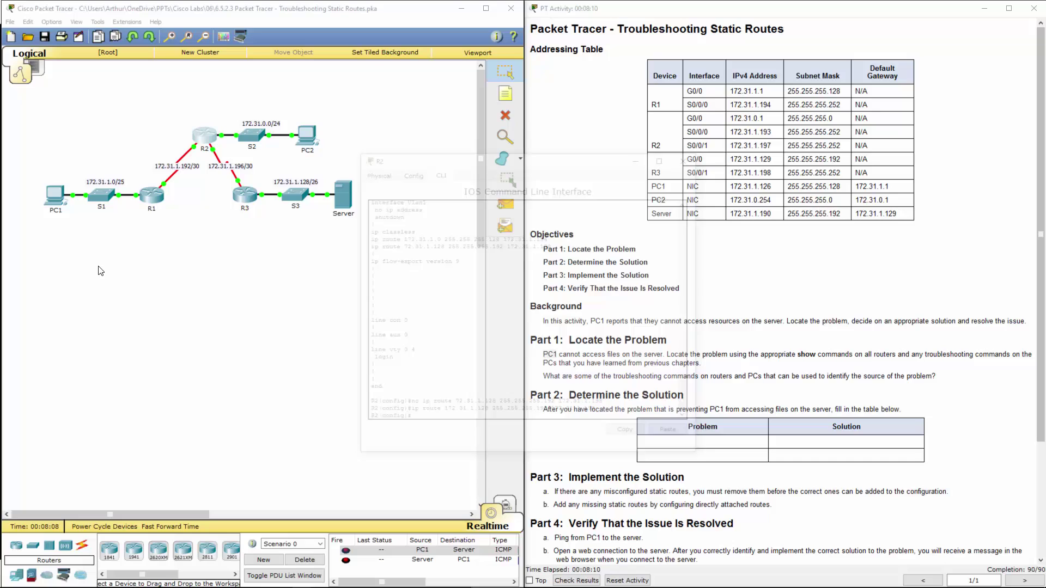
{"action": "left_click", "coordinate": [55, 195]}
{"action": "left_click", "coordinate": [584, 230]}
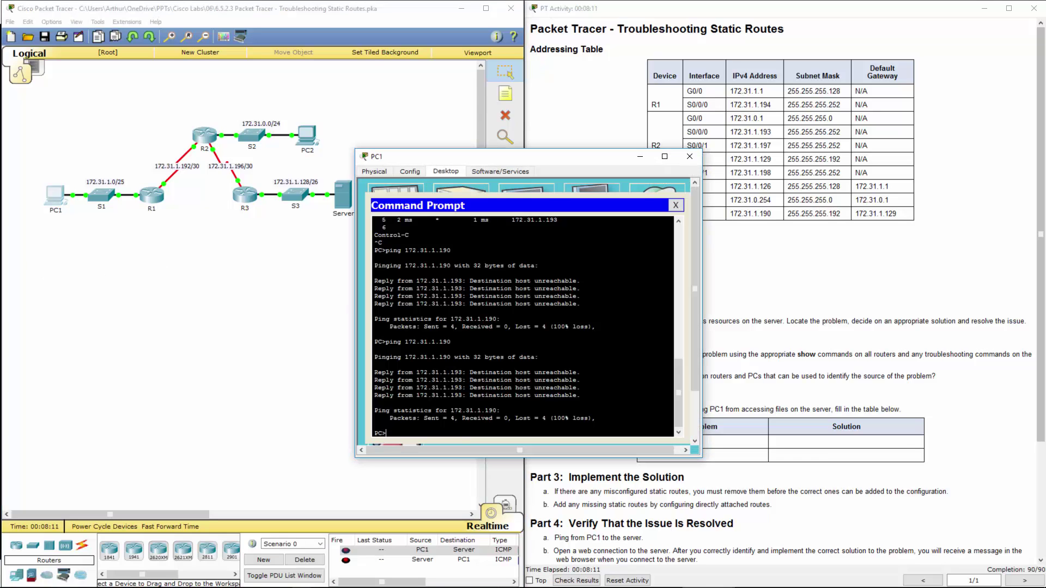
{"action": "key", "text": "Return"}
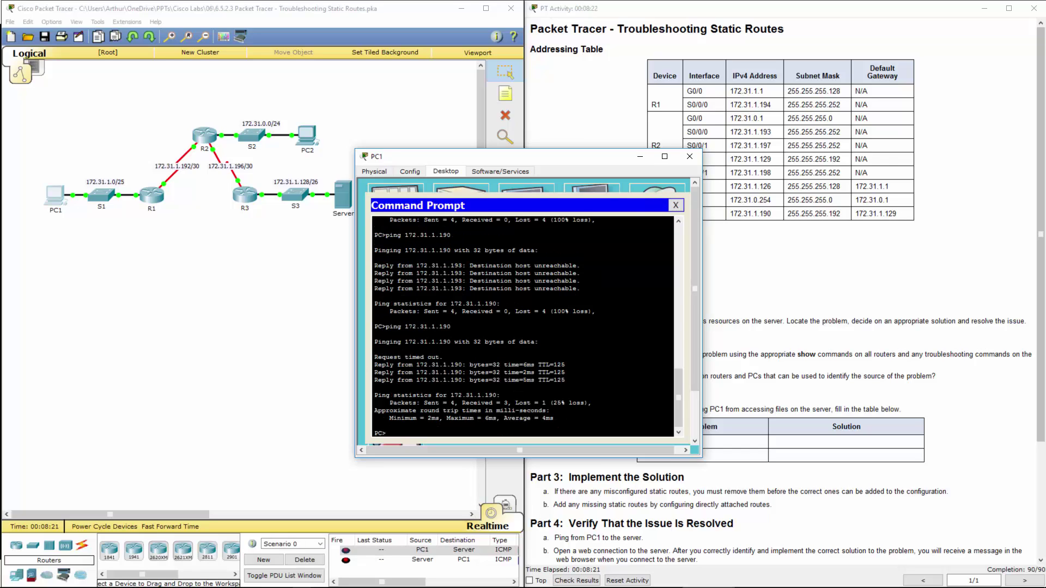
Trace the route to 172.31.1.190, confirming a four-hop path, and close PC1.
{"action": "type", "text": "tracert 172.31.1.190"}
{"action": "key", "text": "Return"}
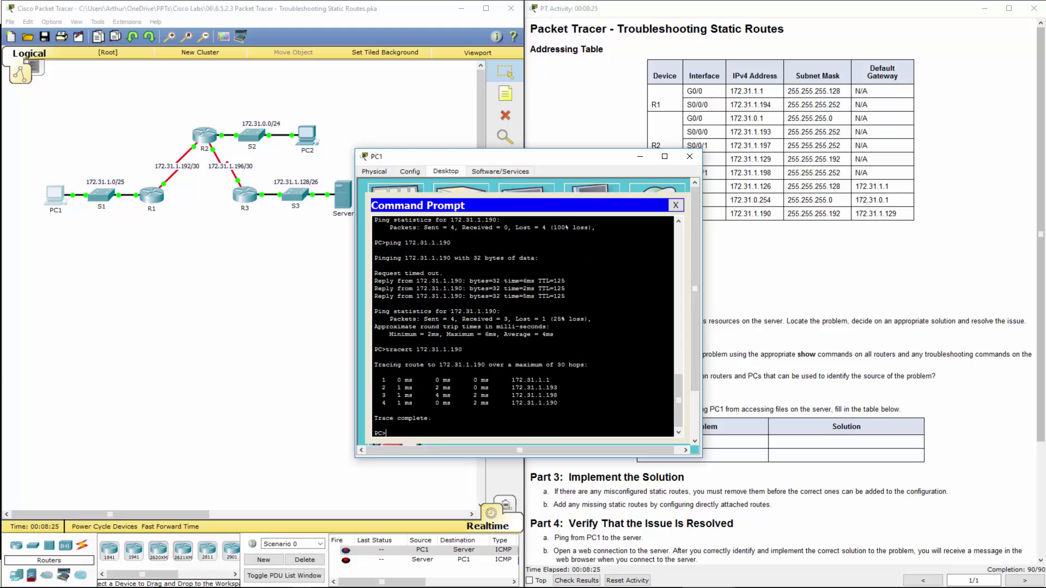
{"action": "left_click", "coordinate": [689, 158]}
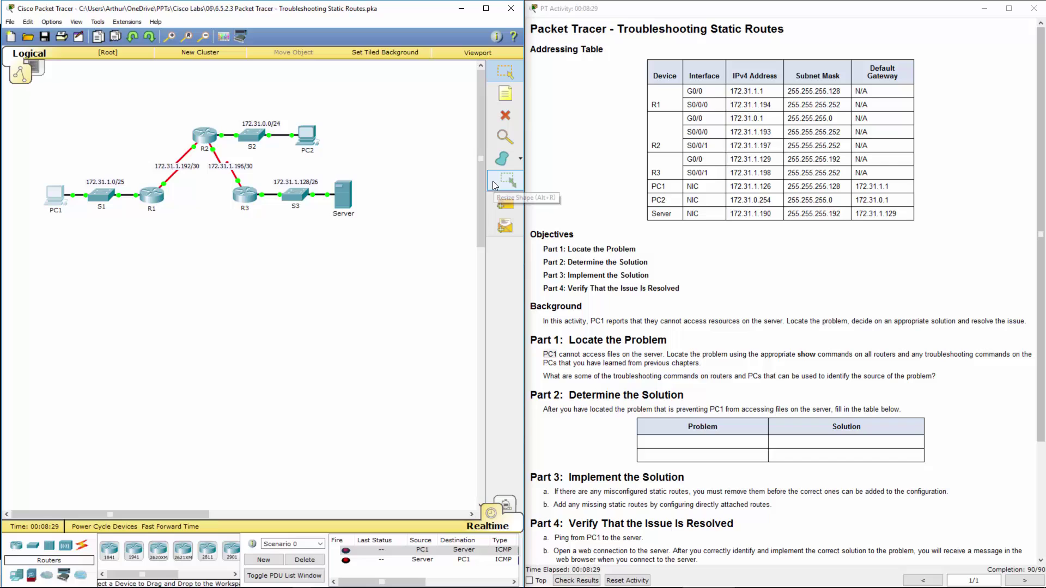